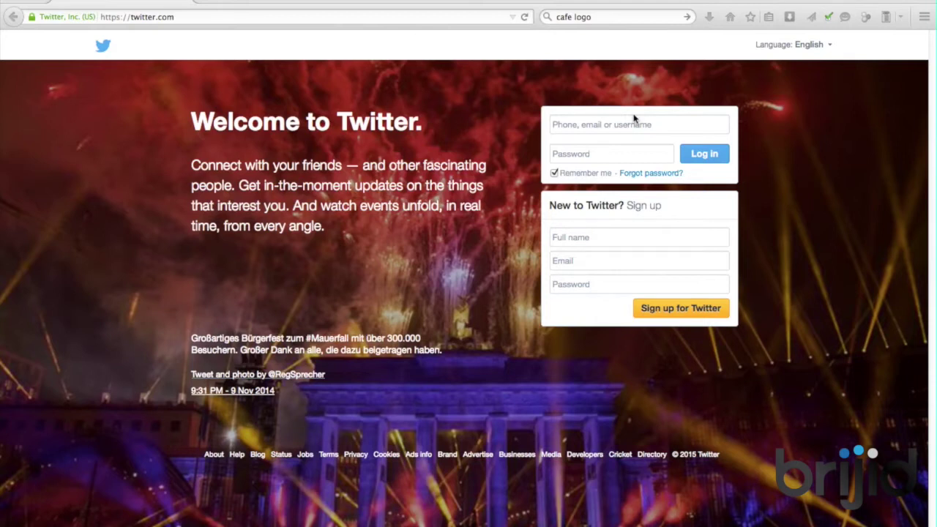
Submit the quick sign-up with name Joe's Cafe Sydney, the account e-mail address and a password
click(601, 238)
text(Joe's Cafe Sydney)
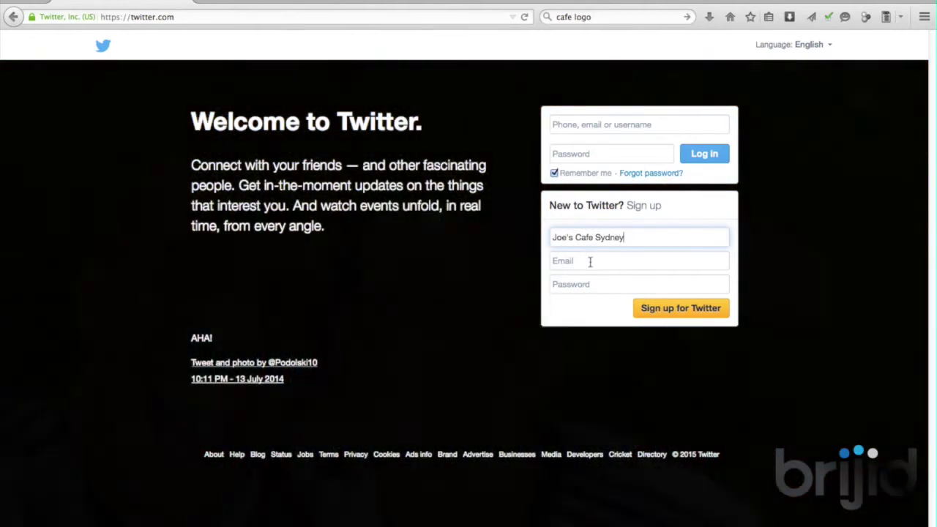
click(590, 262)
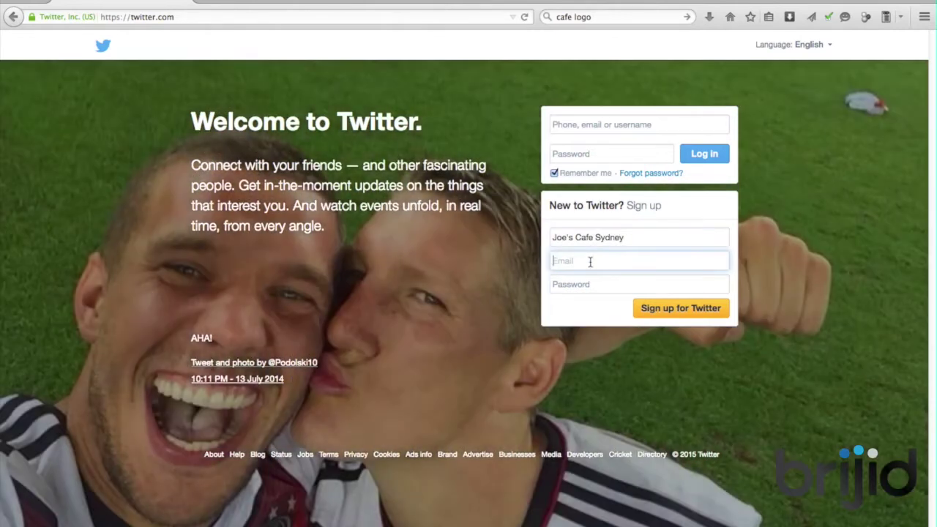
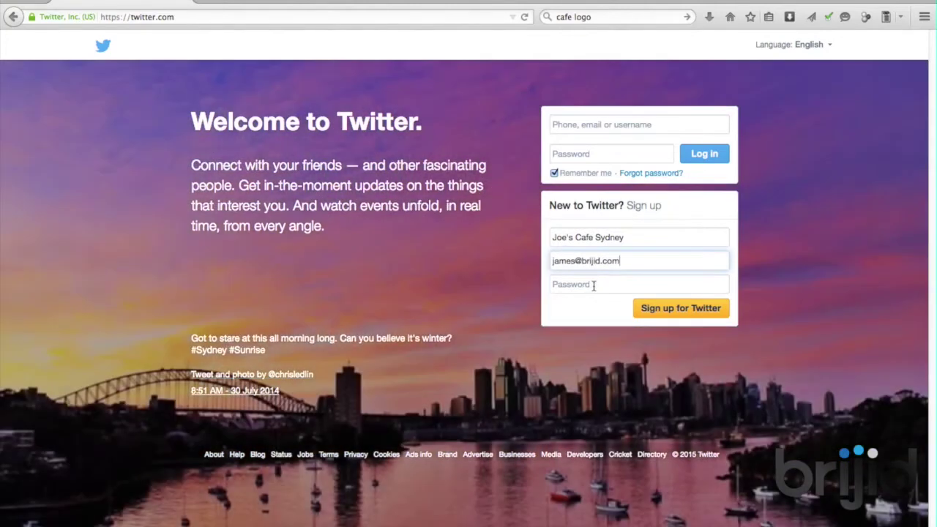
click(593, 286)
text(********)
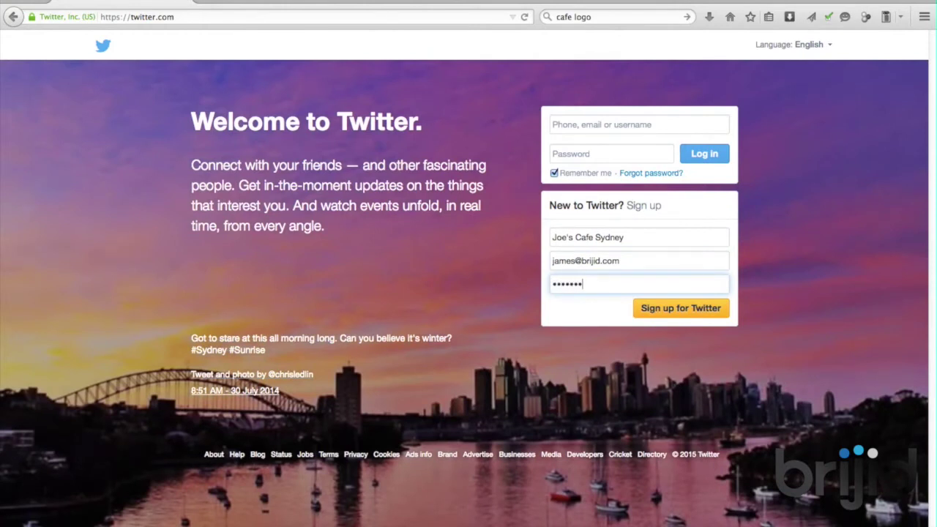
click(685, 311)
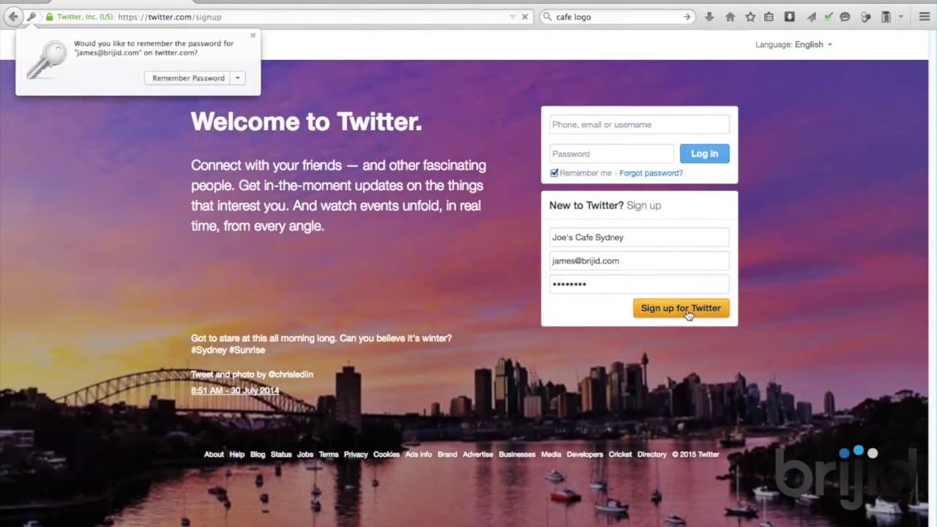
Fill the Join Twitter form with Joe's Cafe Sydney, the e-mail, a password and a username
text(Jo)
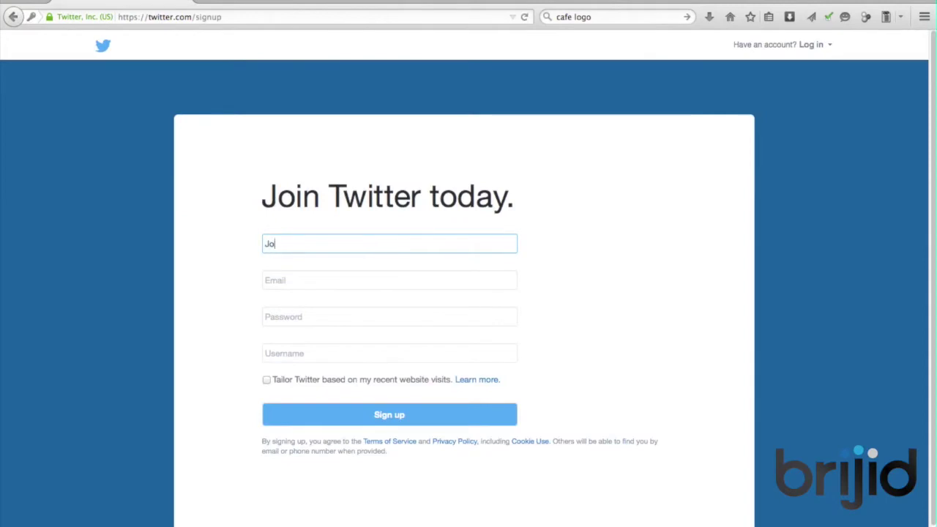
text(e's Cafe Sydney)
click(363, 281)
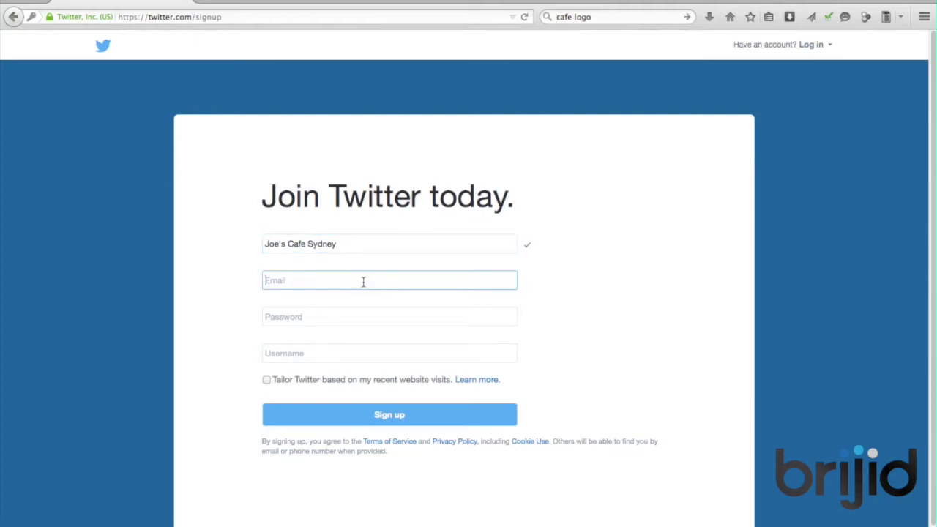
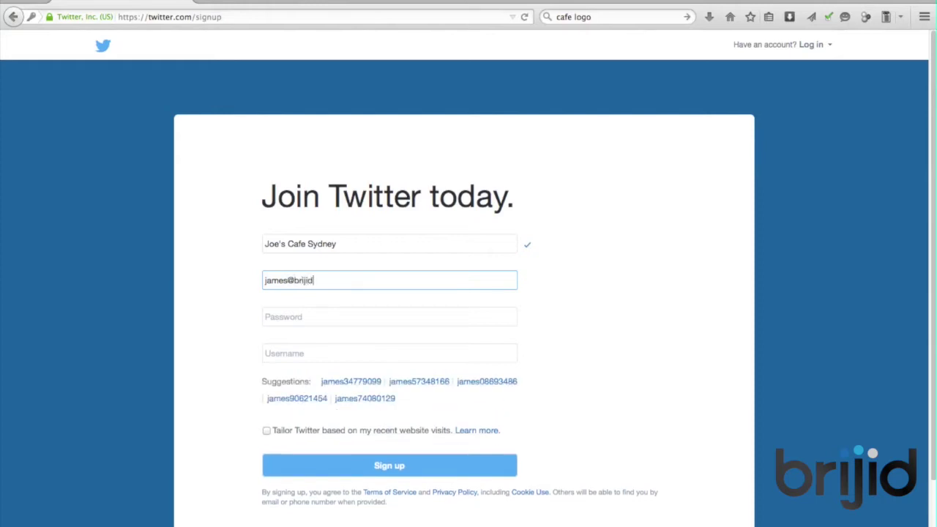
click(389, 316)
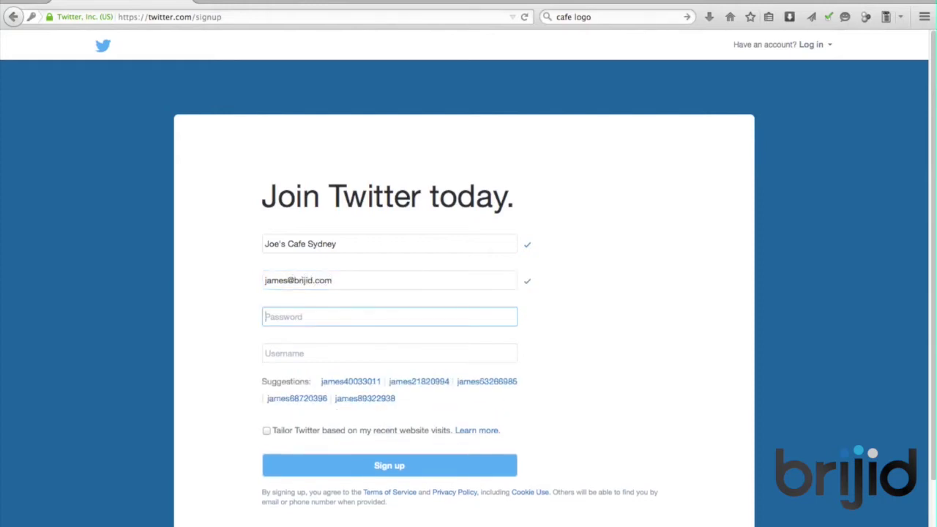
text(********)
key(Tab)
text(joescafegeorge)
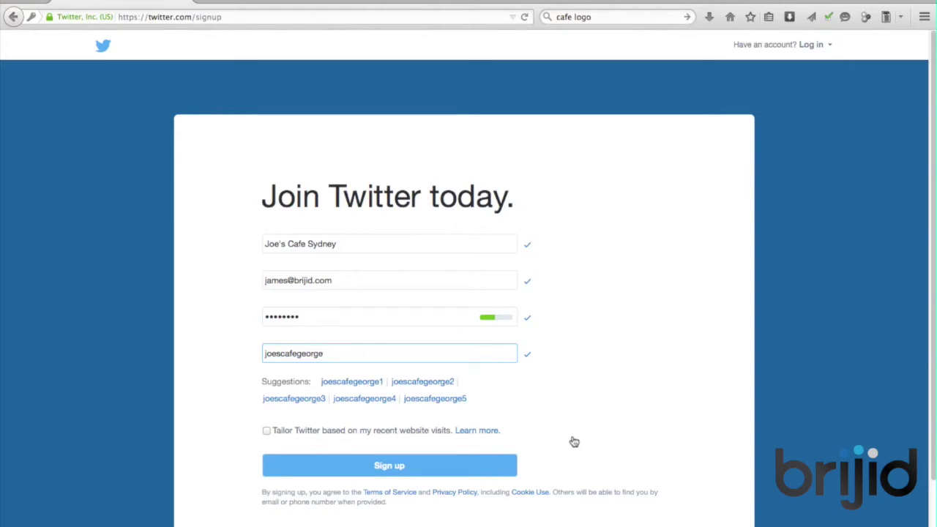
Create the account and select Australia as the phone number's country
click(410, 469)
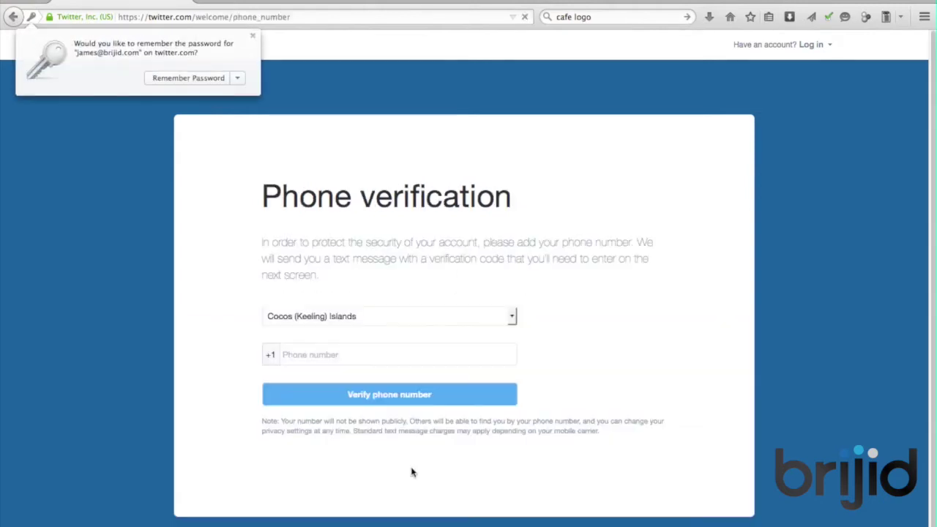
click(511, 317)
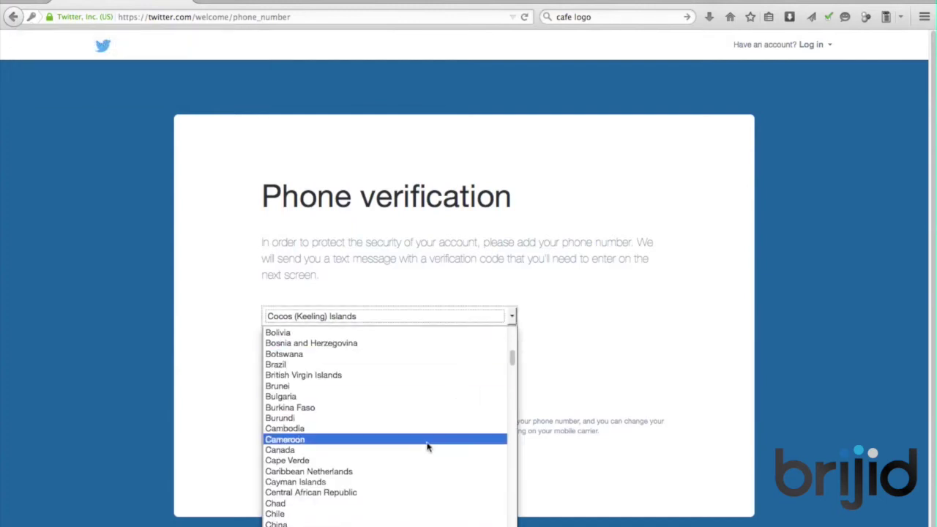
key(a)
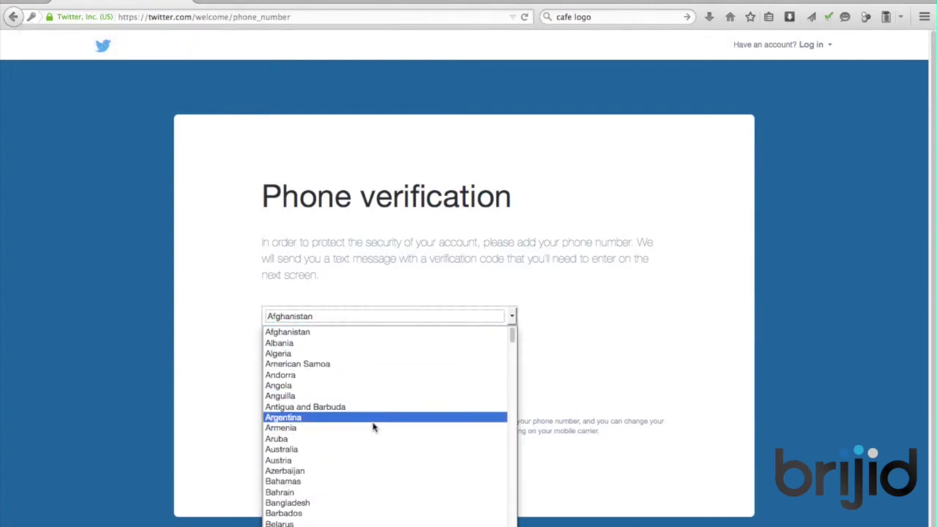
click(376, 448)
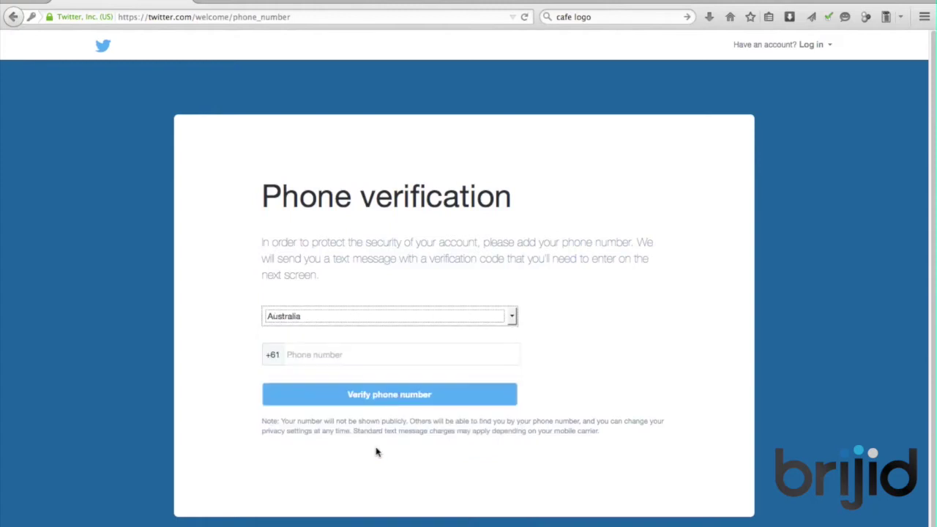
Enter the mobile number from the saved suggestion and submit it for verification
click(356, 355)
text(4)
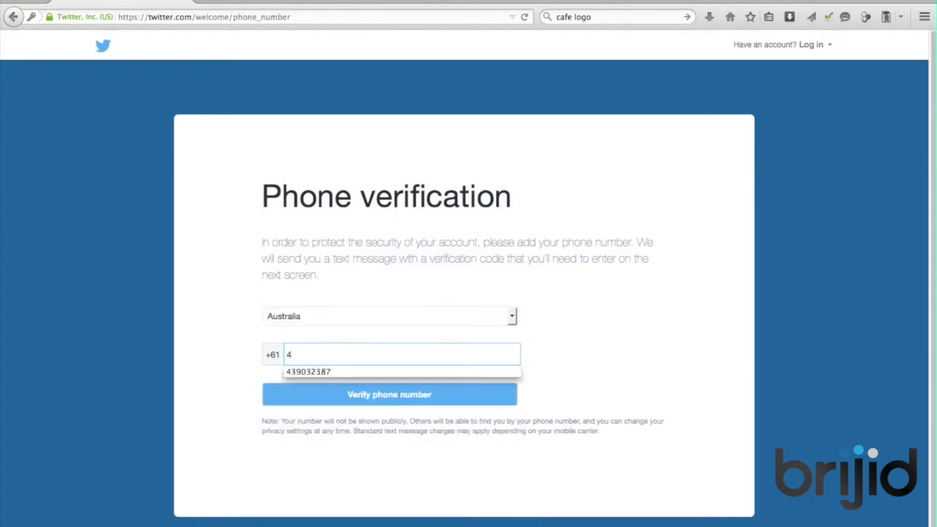
click(346, 372)
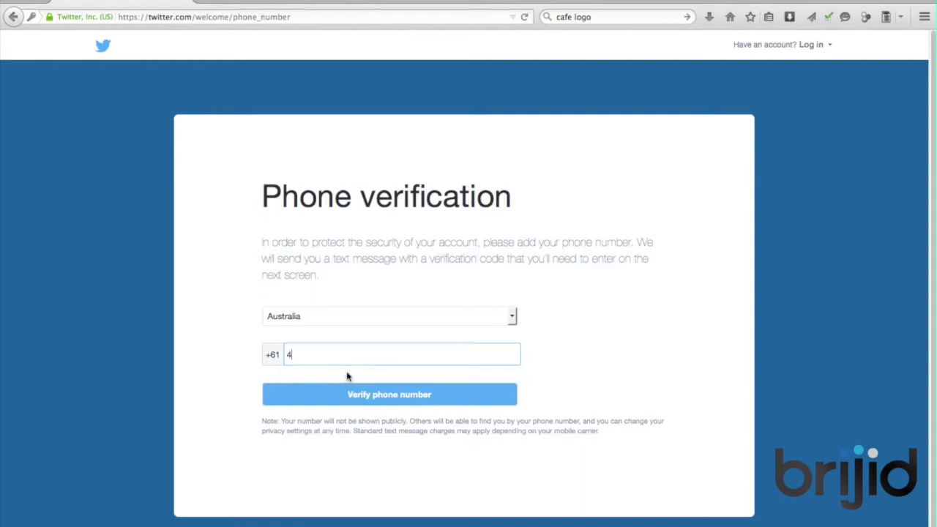
click(388, 399)
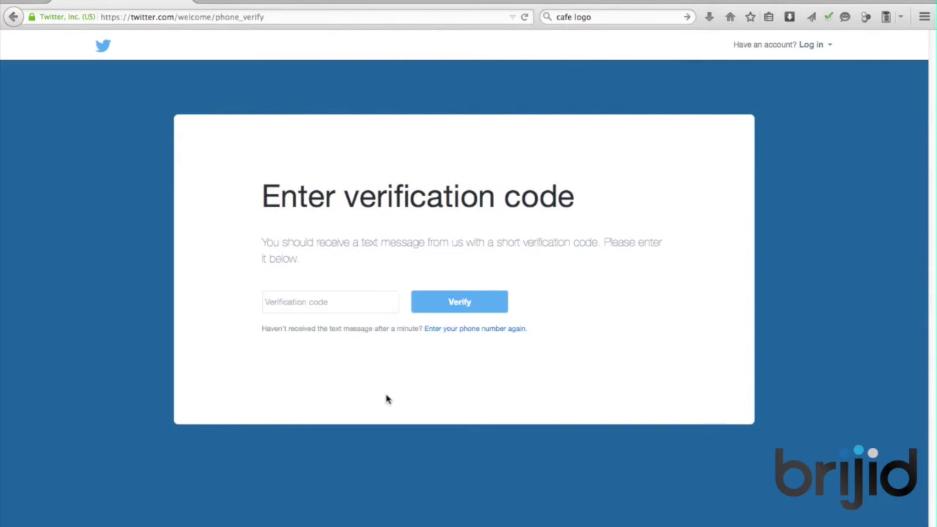
Verify the phone with the texted code, then re-enter the password to finish signing up
click(349, 306)
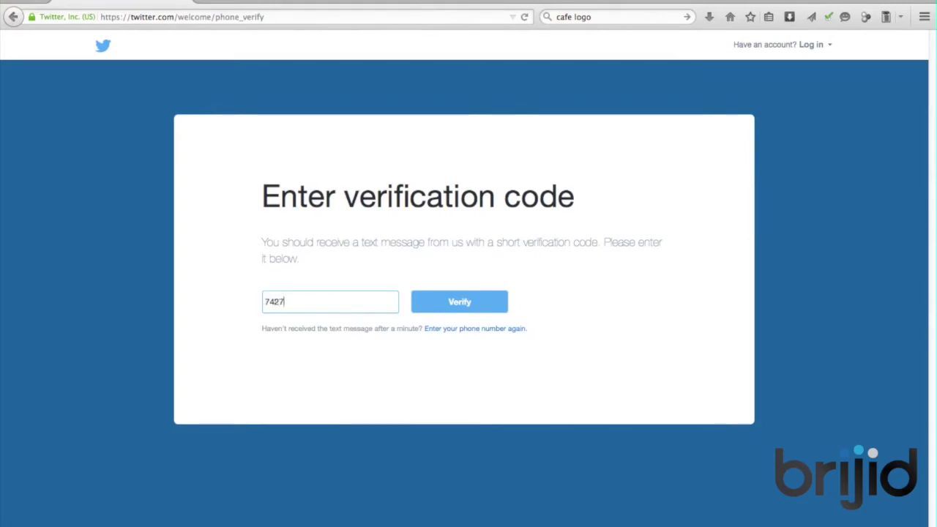
click(469, 305)
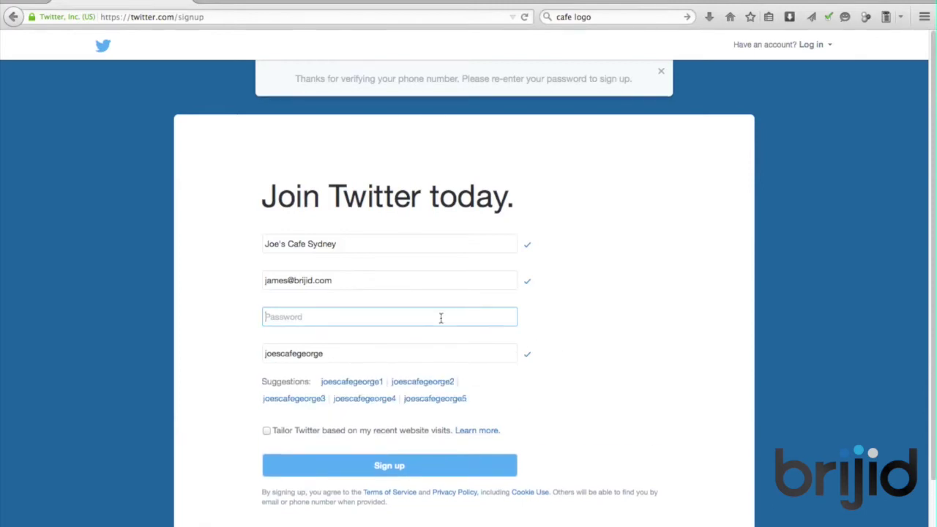
text(*********)
key(Return)
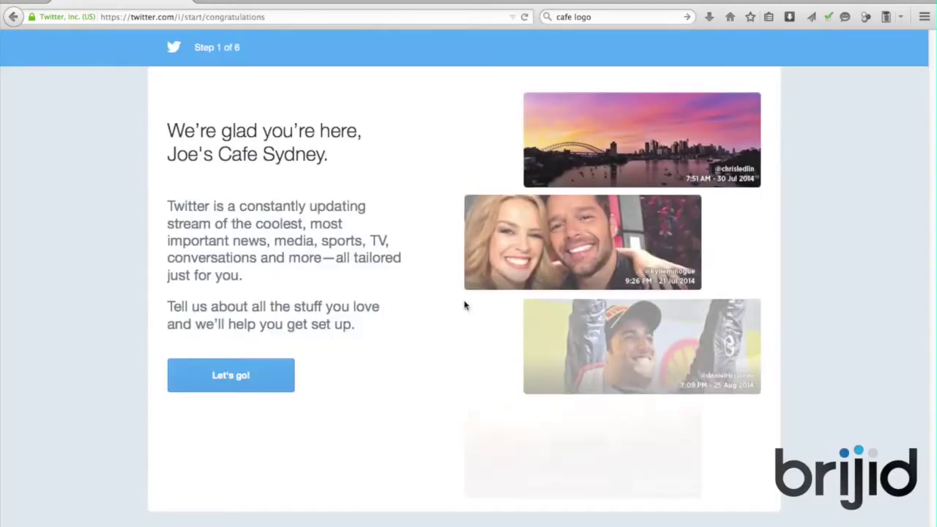
Start onboarding and add News and Art & Design to the interests before continuing
click(238, 387)
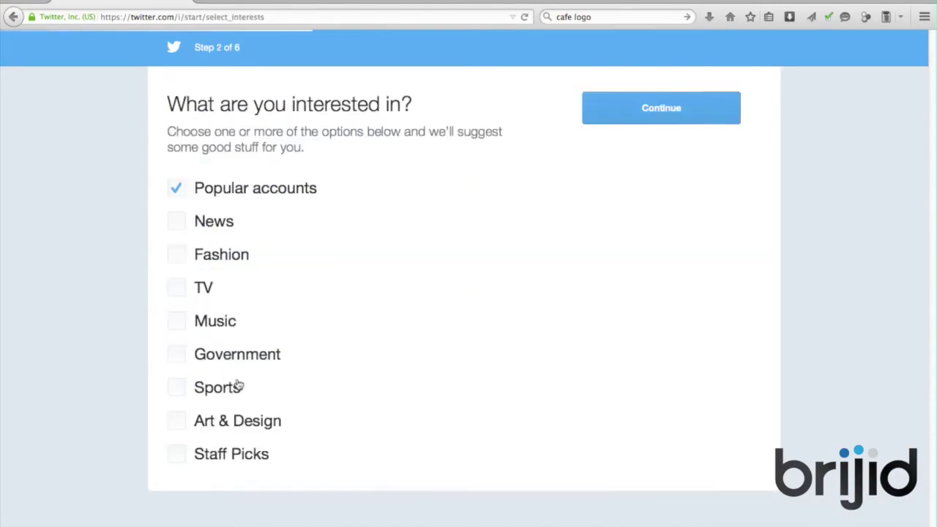
click(177, 223)
click(176, 423)
click(679, 108)
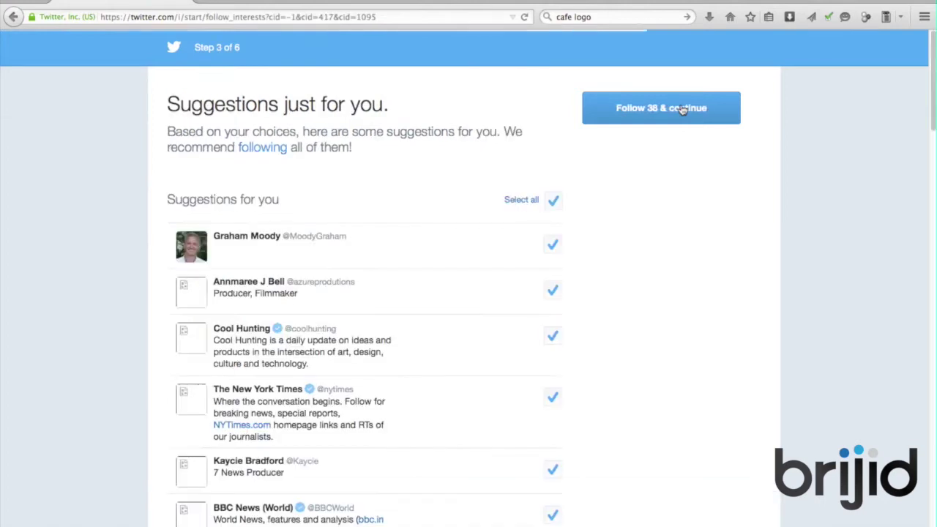
Follow all 38 suggested accounts and continue to the next onboarding step
scroll(462, 286, down, 10)
scroll(462, 288, down, 5)
scroll(462, 288, up, 15)
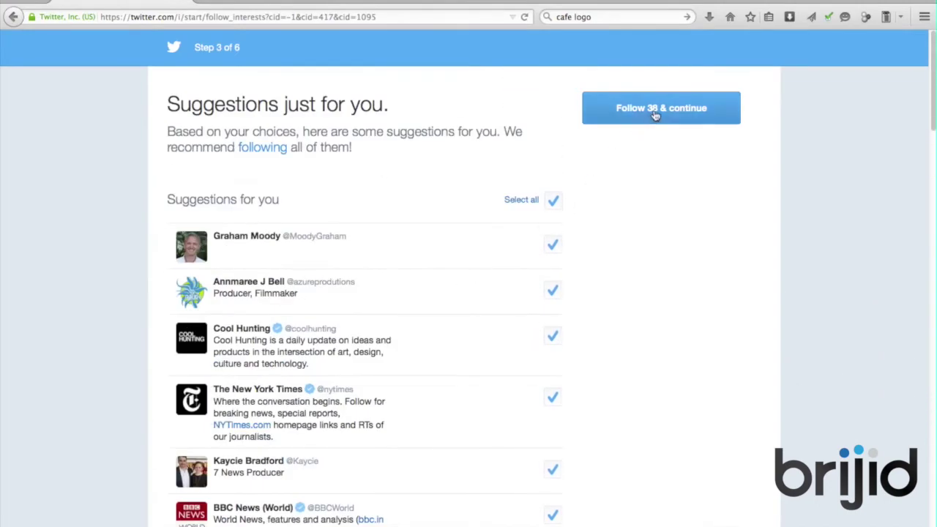
click(656, 111)
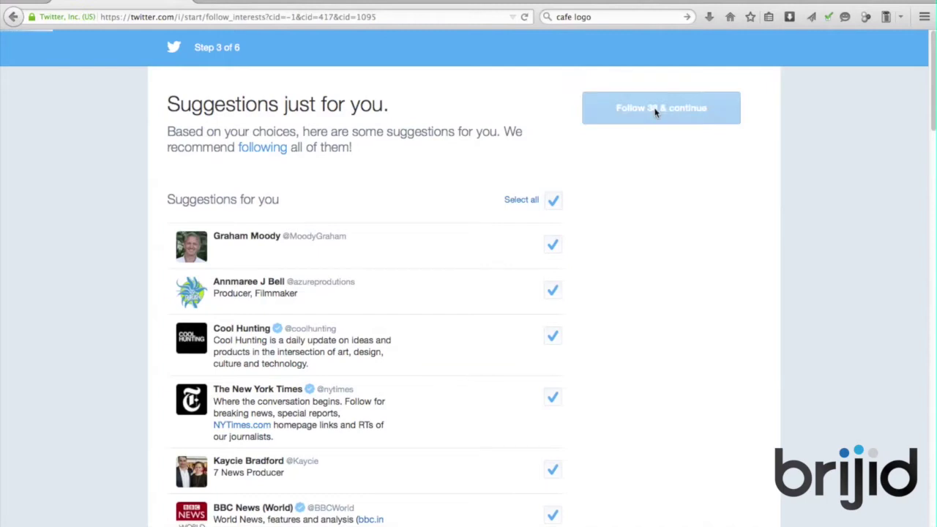
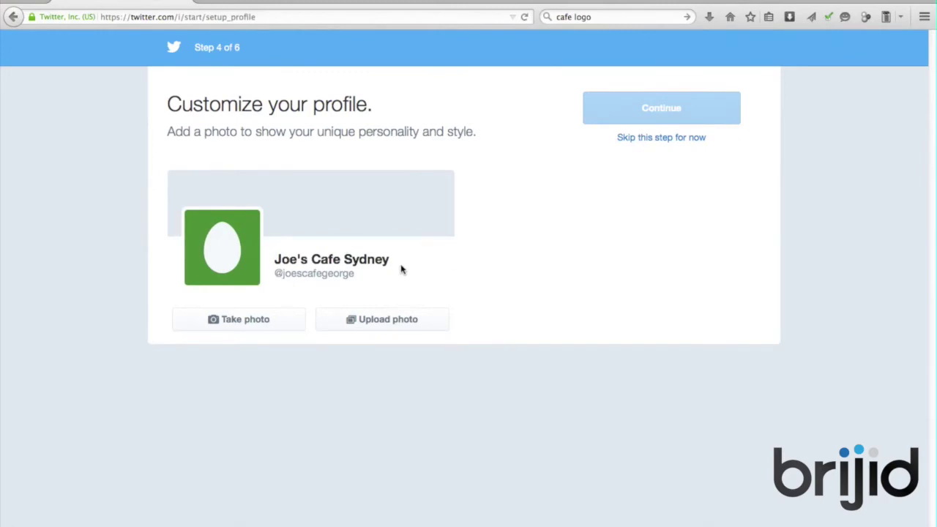
Upload profile.png from the Joes cafe folder as the profile photo
click(376, 327)
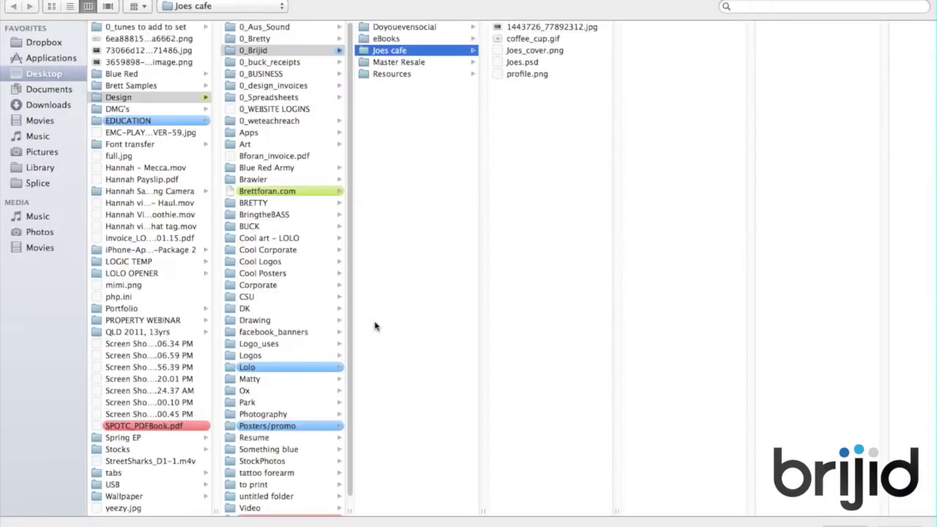
click(513, 122)
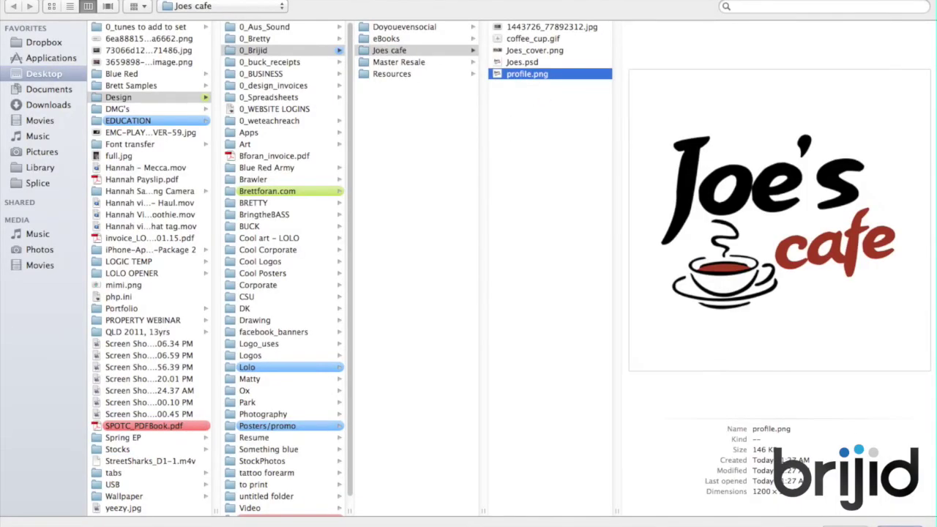
key(Return)
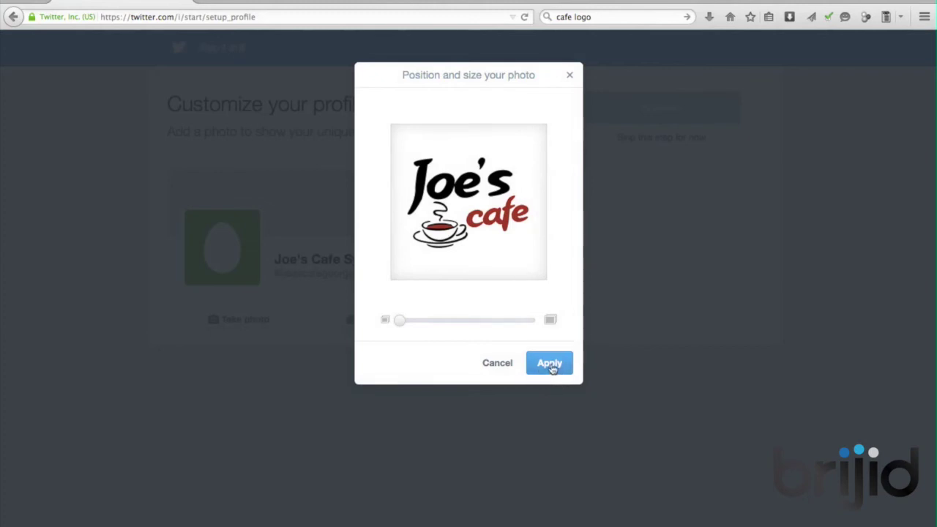
Keep the logo at its original zoom, apply it as the profile photo, and continue
mouse_move(404, 325)
mouse_down()
mouse_move(488, 329)
mouse_move(388, 333)
mouse_up()
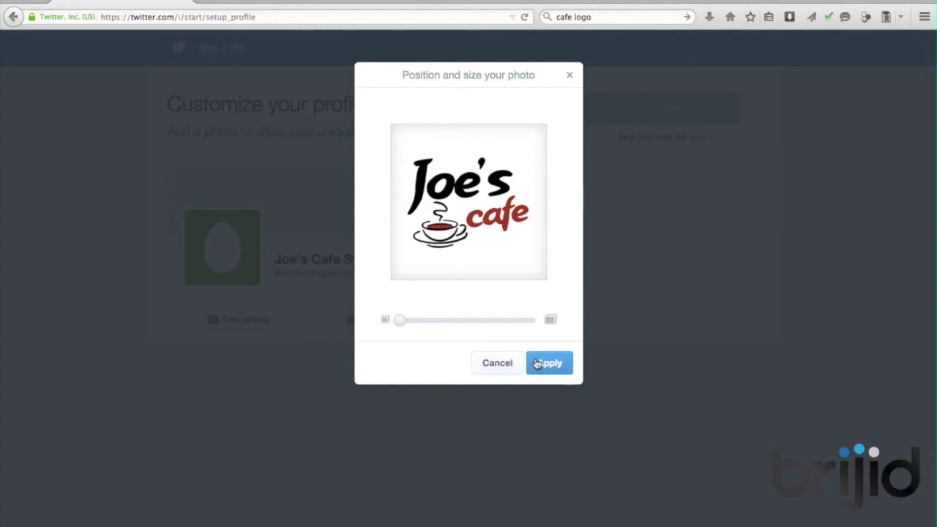
click(537, 364)
click(662, 110)
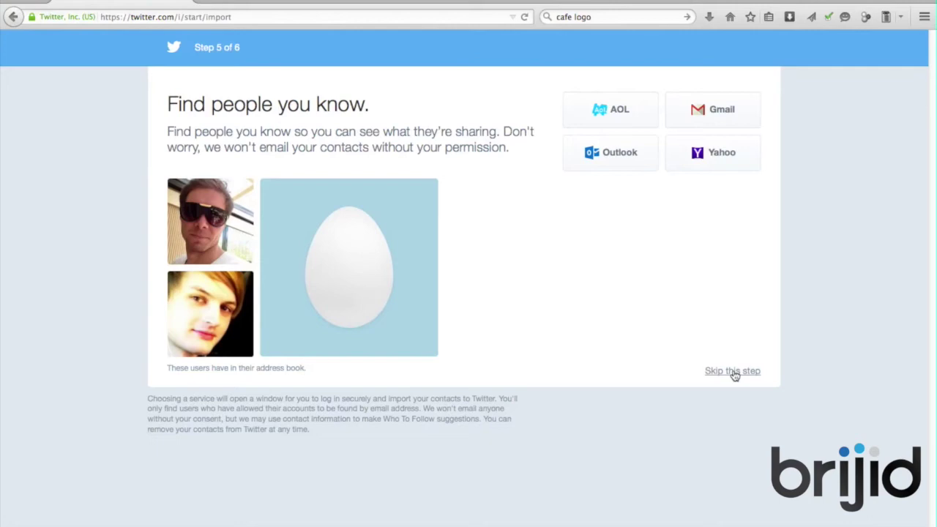
Skip importing contacts from AOL, Gmail, Outlook or Yahoo
click(733, 371)
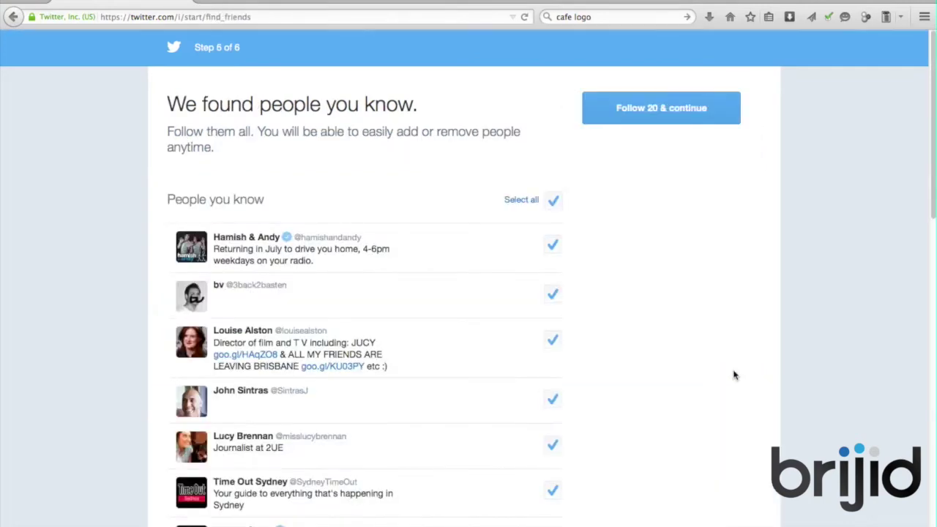
Uncheck Select all so none of the 20 suggested accounts are followed
click(554, 201)
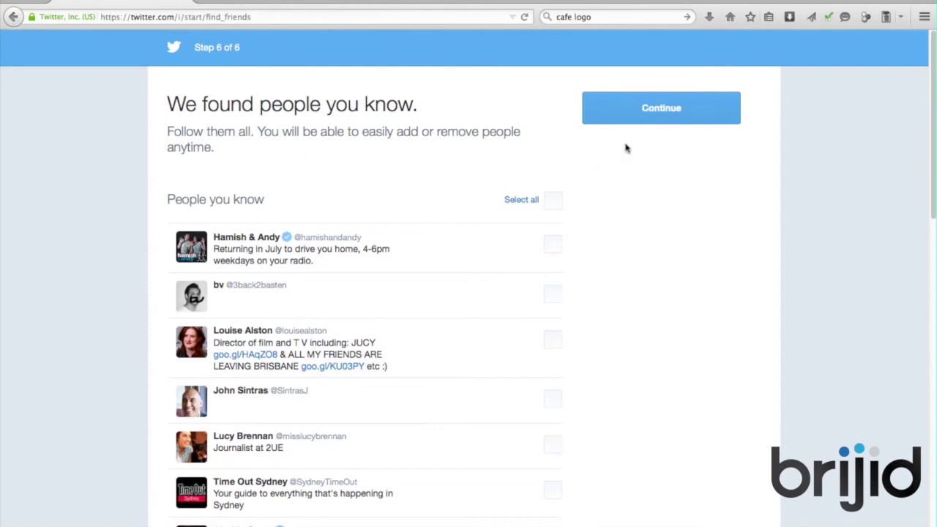
scroll(469, 183, down, 5)
scroll(469, 183, up, 5)
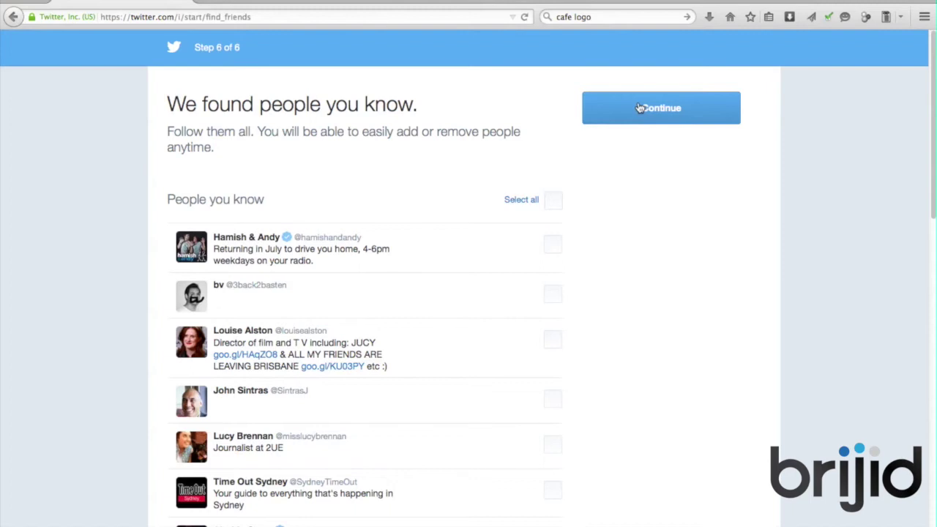
Finish Twitter setup following no one, reaching the Joe's Cafe Sydney home feed
click(659, 110)
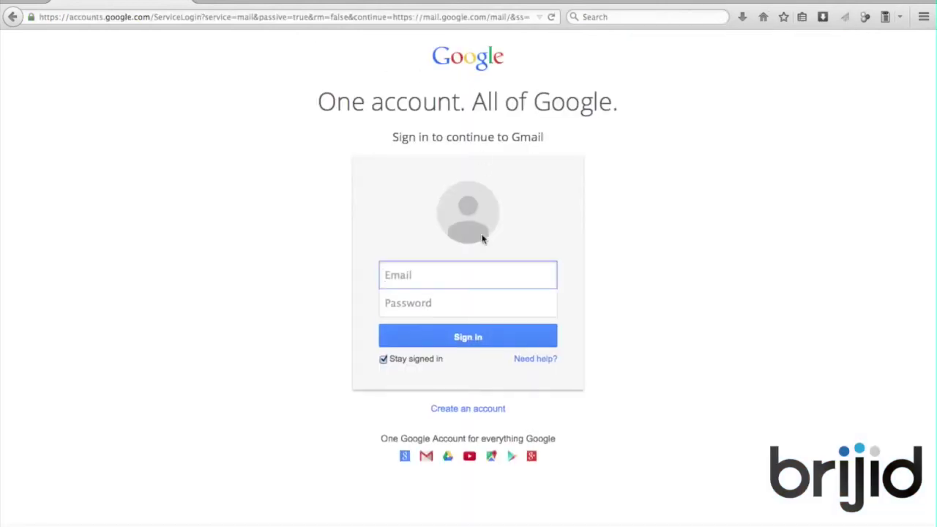
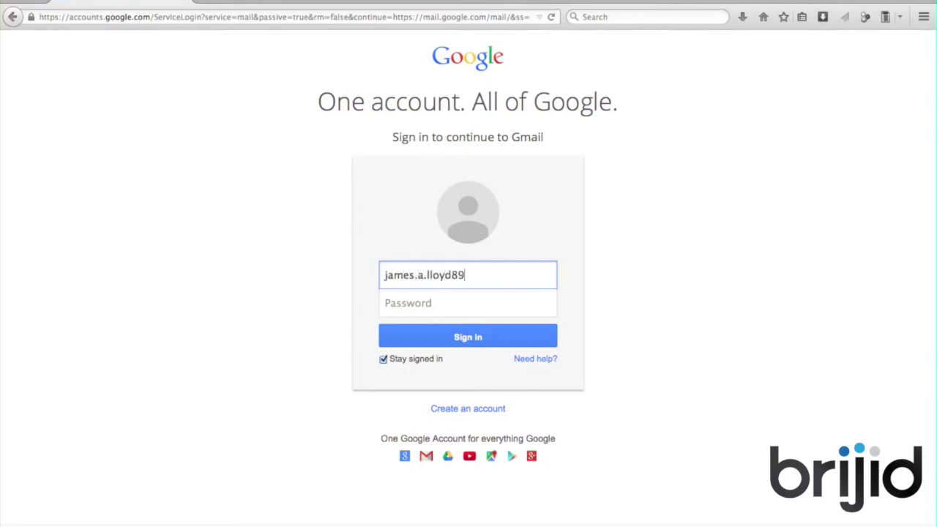
Sign in to Gmail with the account's e-mail address and password
click(425, 306)
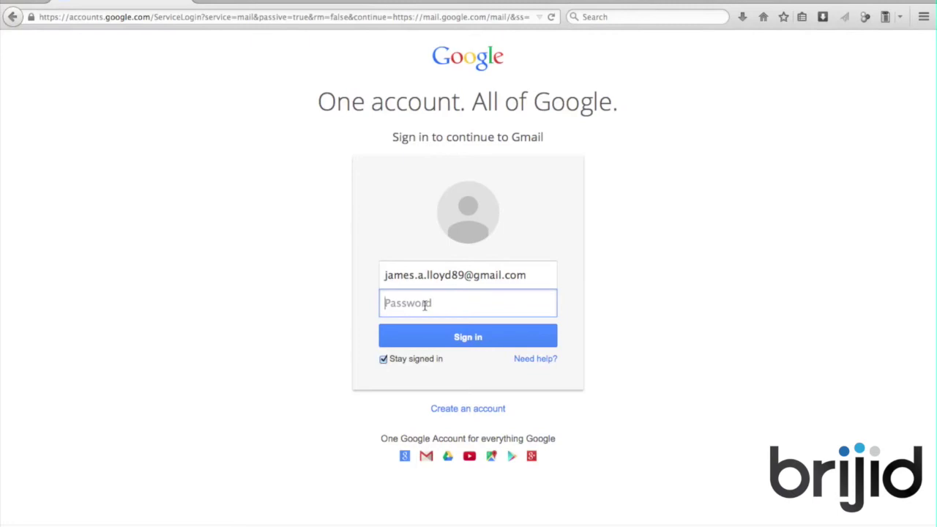
text(•••••••••)
key(Return)
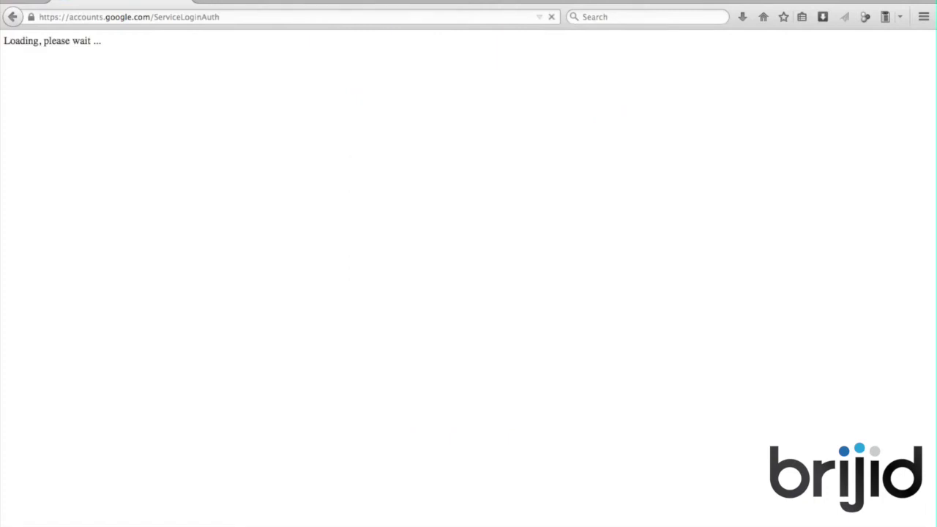
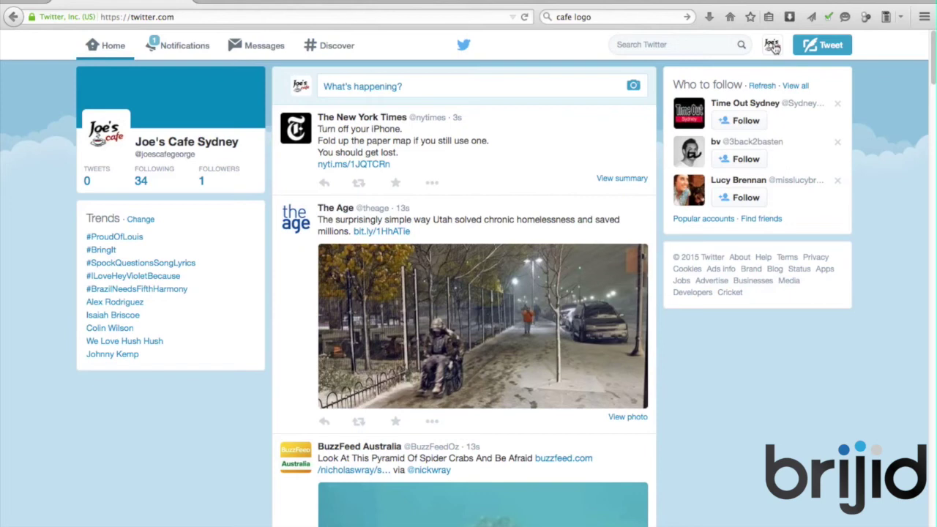
In account settings, choose (GMT+10:00) Sydney from the Time zone list
click(774, 46)
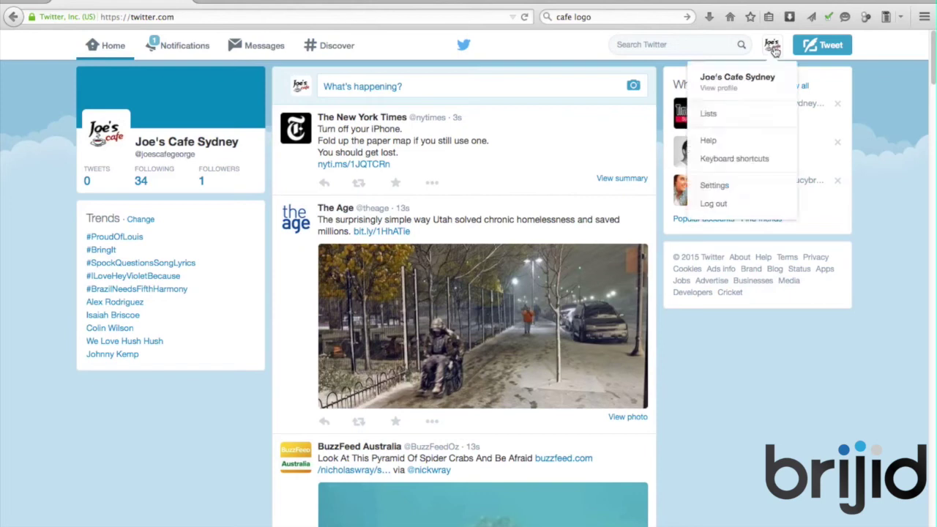
click(723, 189)
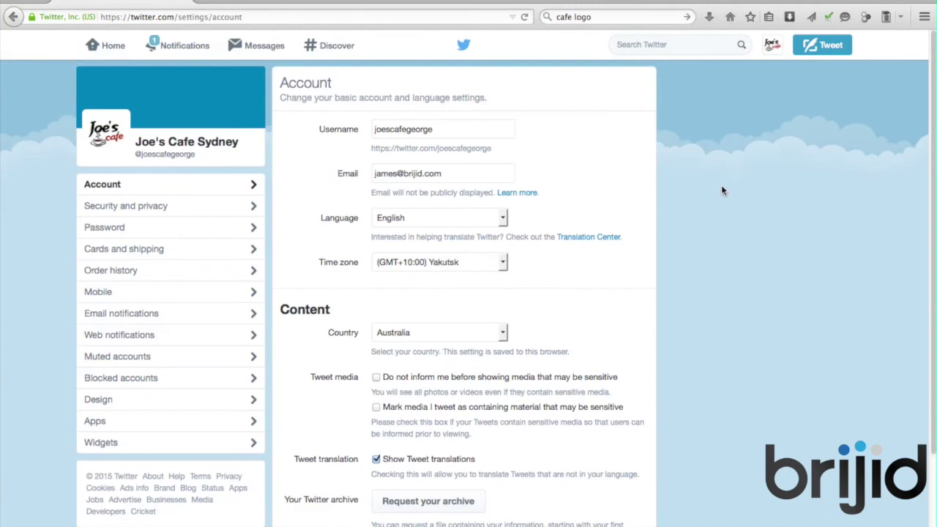
click(496, 262)
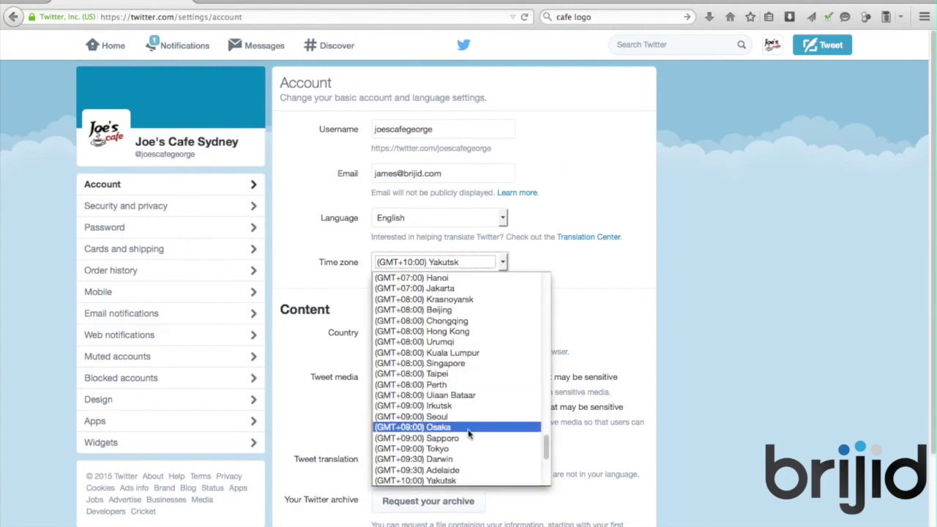
scroll(468, 434, down, 3)
click(454, 407)
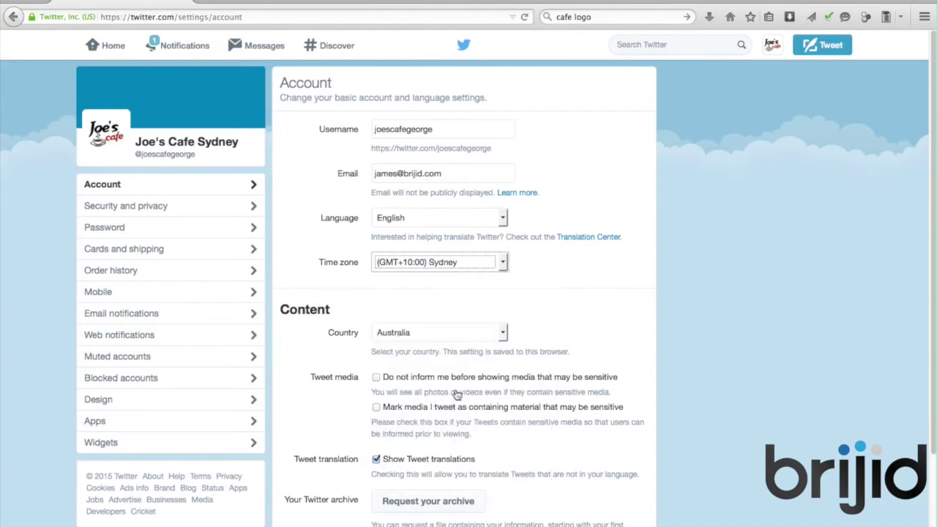
scroll(517, 292, down, 3)
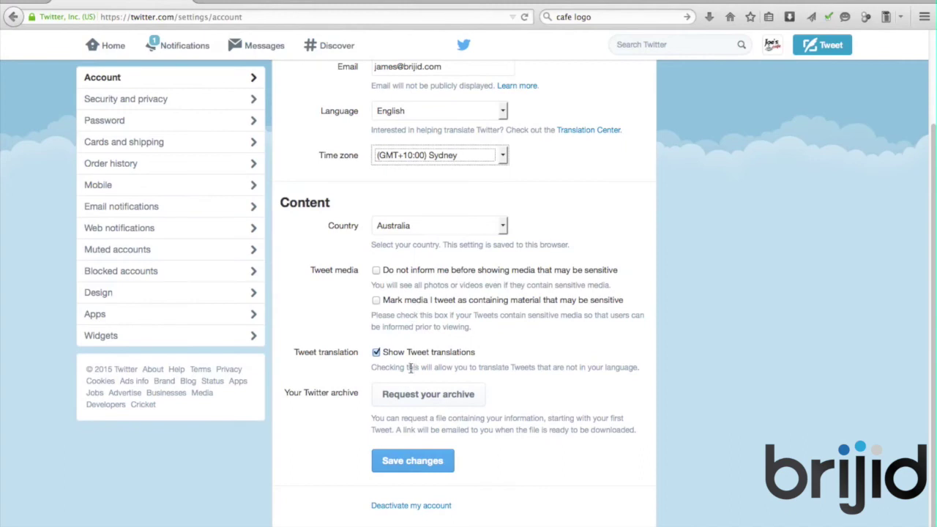
scroll(414, 385, up, 2)
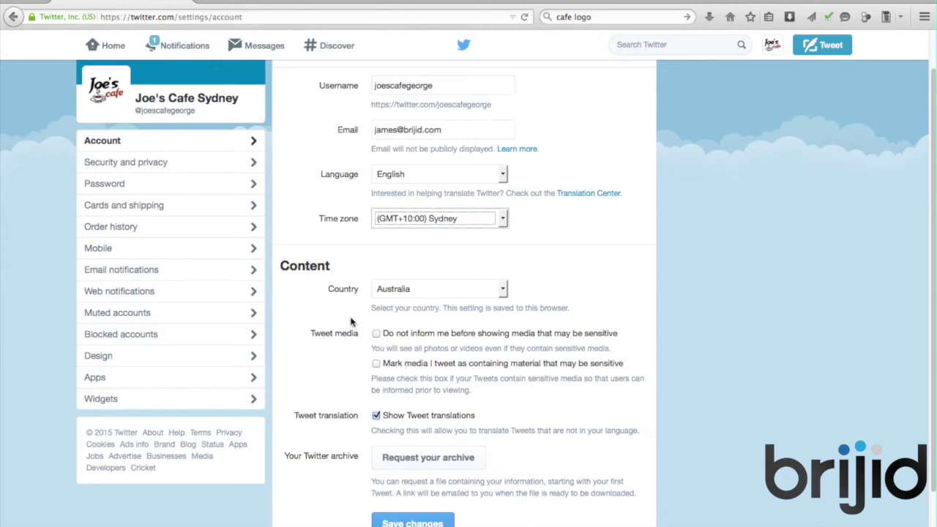
Pick the red branch premade theme under Design and save the changes
click(119, 363)
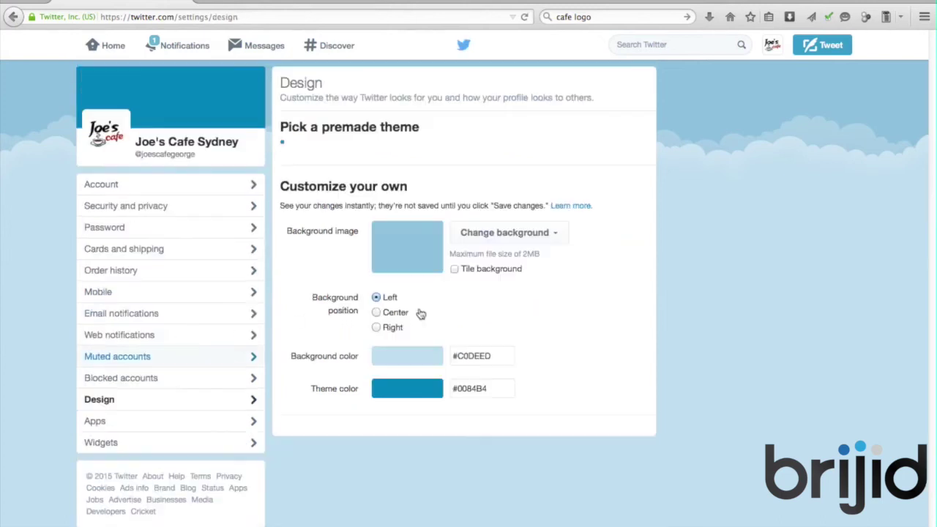
click(487, 227)
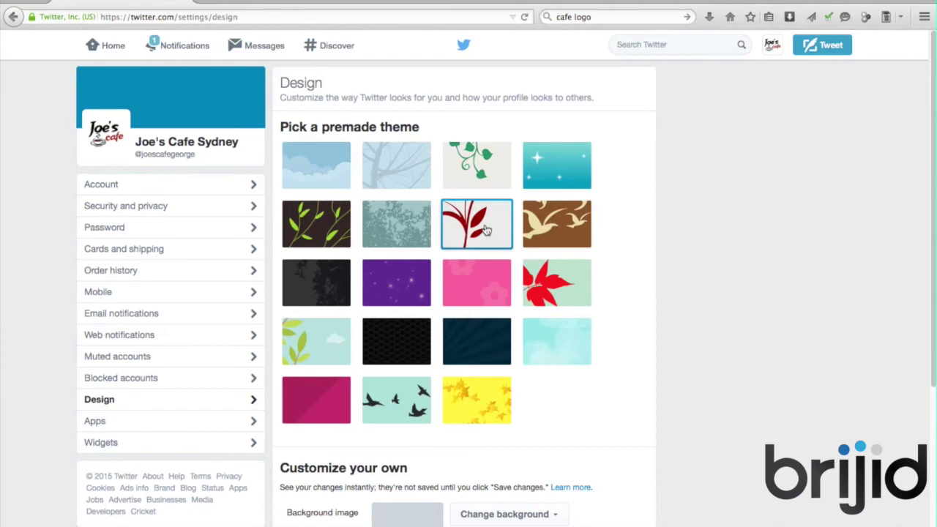
scroll(611, 345, down, 5)
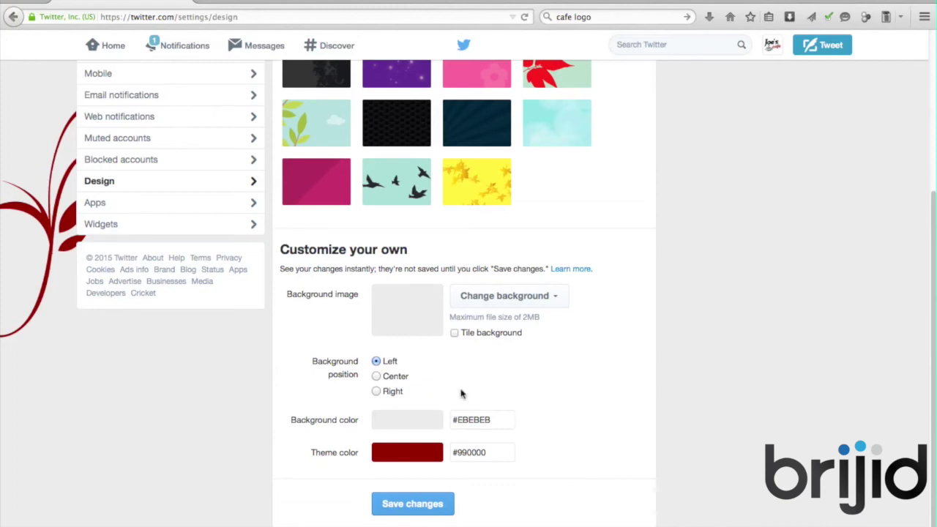
click(384, 504)
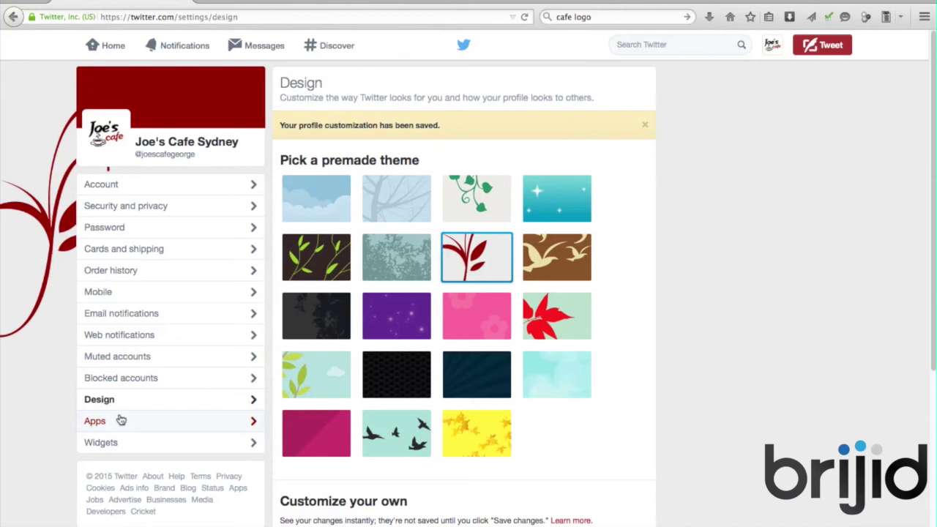
click(121, 424)
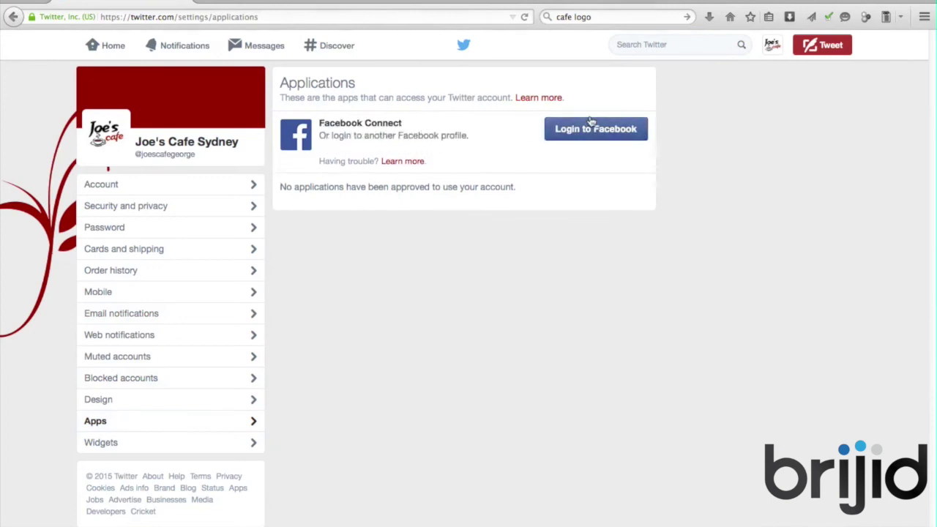
Log in to Facebook Connect with the Facebook account's e-mail and password
click(595, 131)
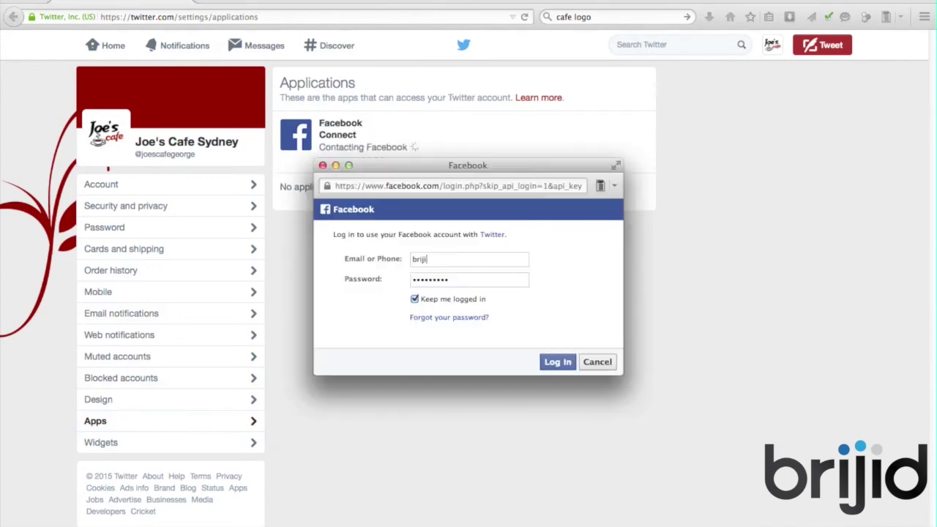
key(Tab)
text(••••••••)
click(558, 363)
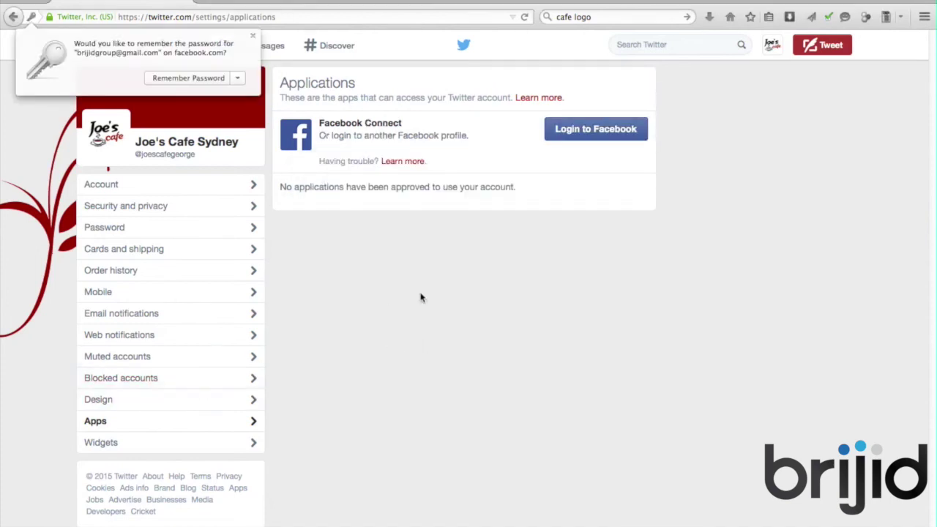
click(253, 35)
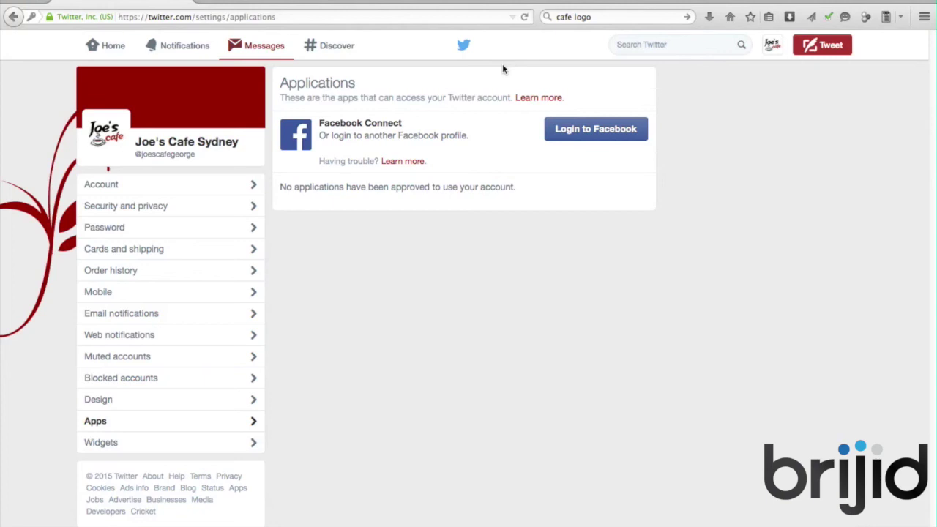
Open the account menu from the avatar
click(771, 53)
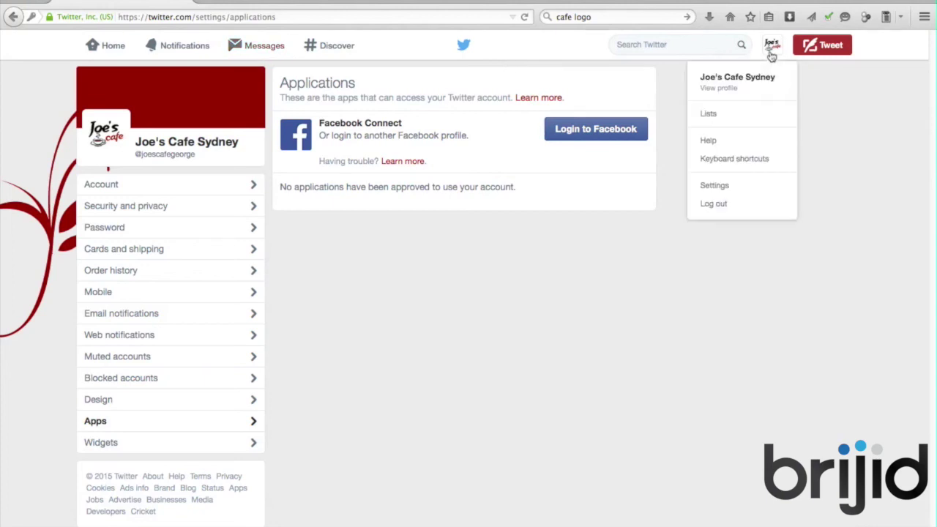
On the Joe's Cafe Sydney profile's edit mode, open 1443726_77892312.jpg as the header image
click(743, 82)
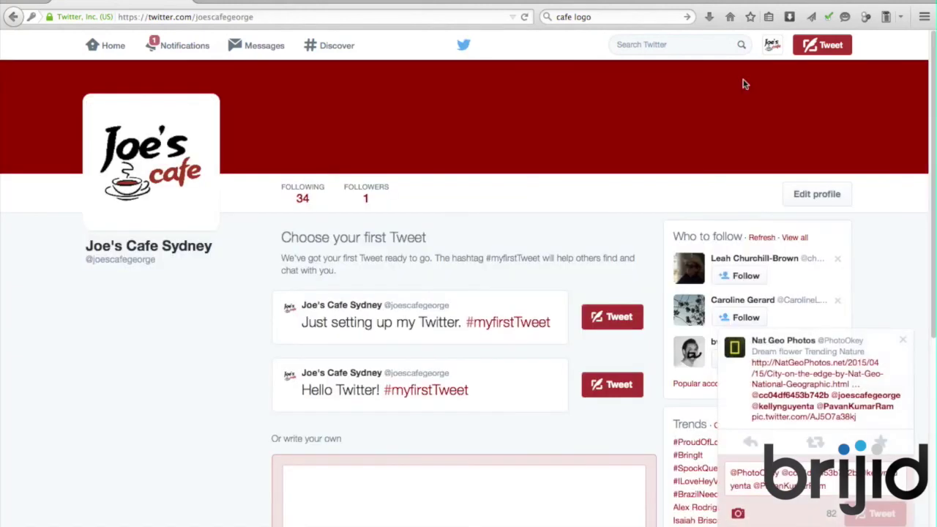
click(816, 196)
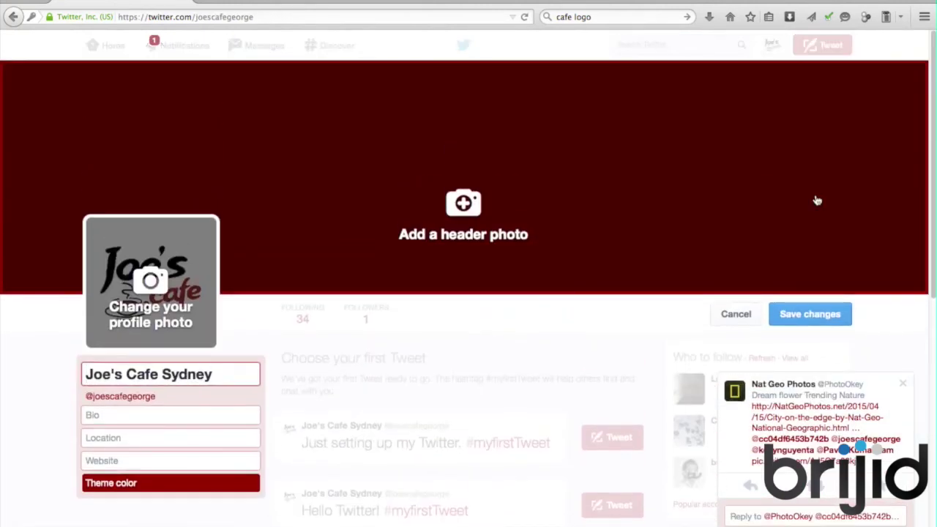
click(463, 203)
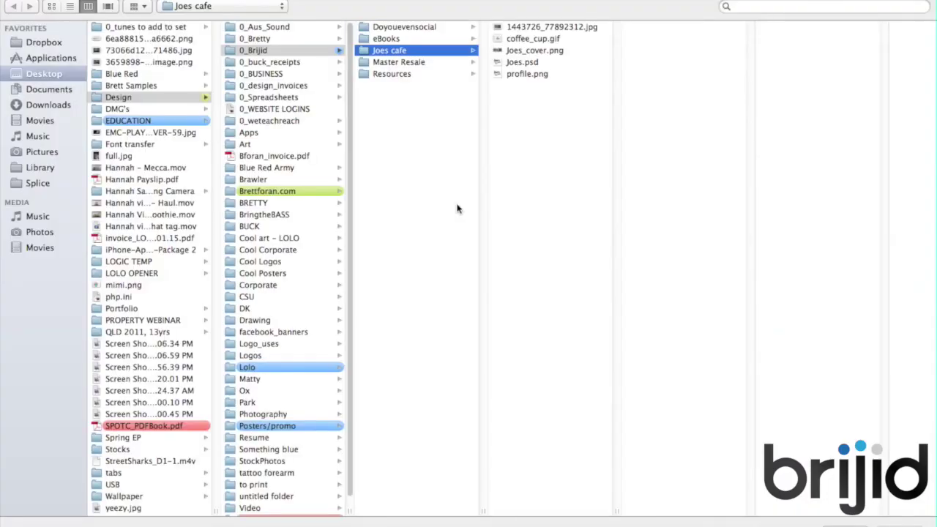
click(552, 28)
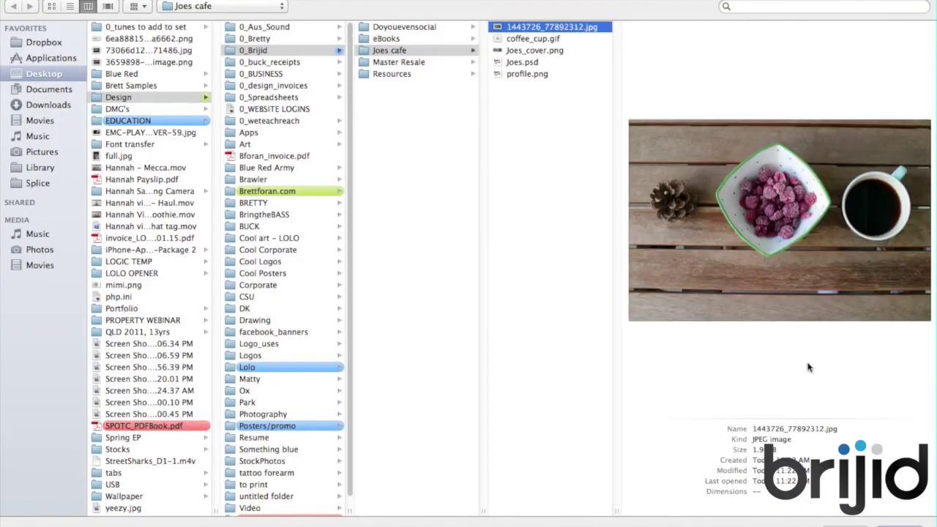
key(Return)
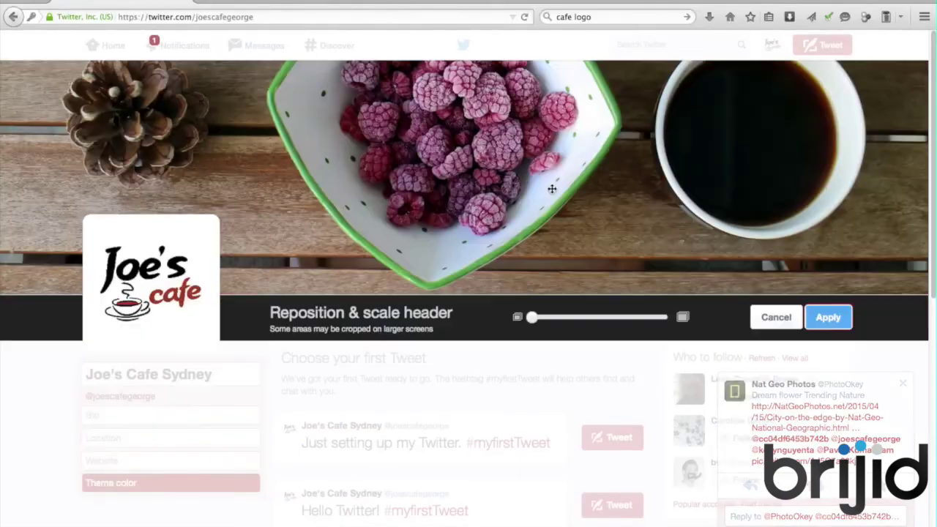
Shift the raspberries-and-coffee header photo lower in its frame and apply it
drag(521, 144, 525, 198)
click(828, 318)
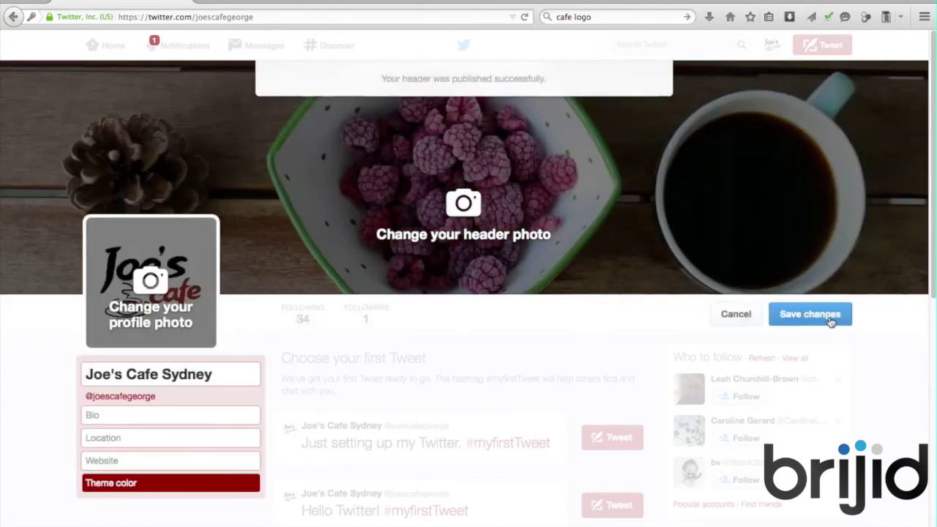
scroll(830, 322, down, 3)
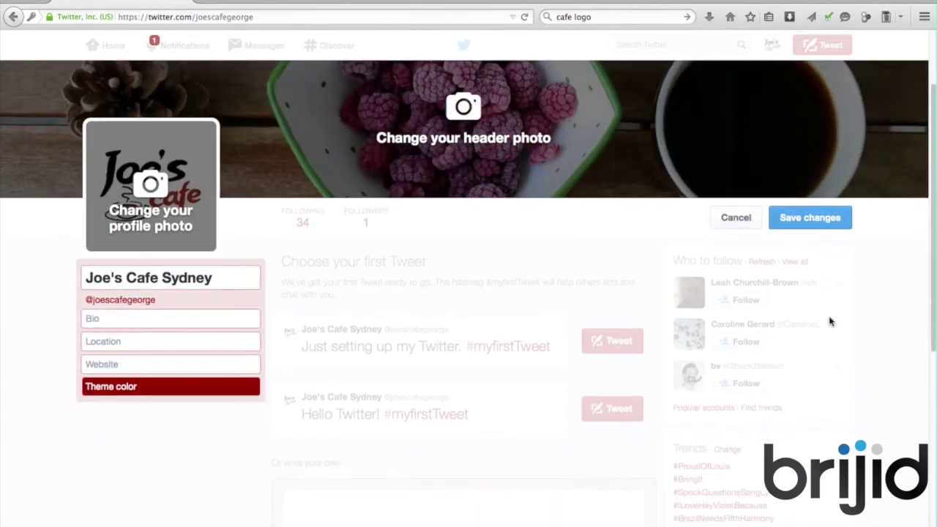
click(194, 319)
Write the bio 'Joe's Cafe is a family run business in the heart of the city.'
text(Jo)
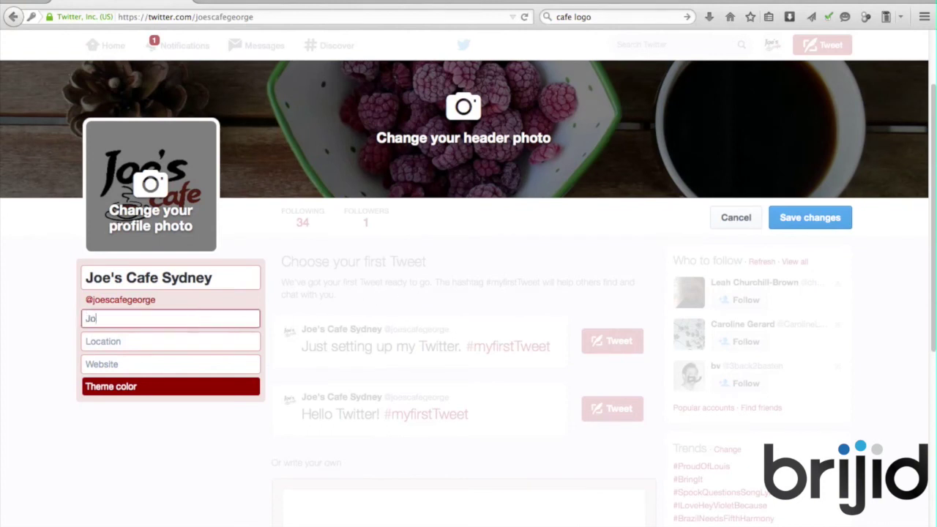
text(e's Cafe is a famil)
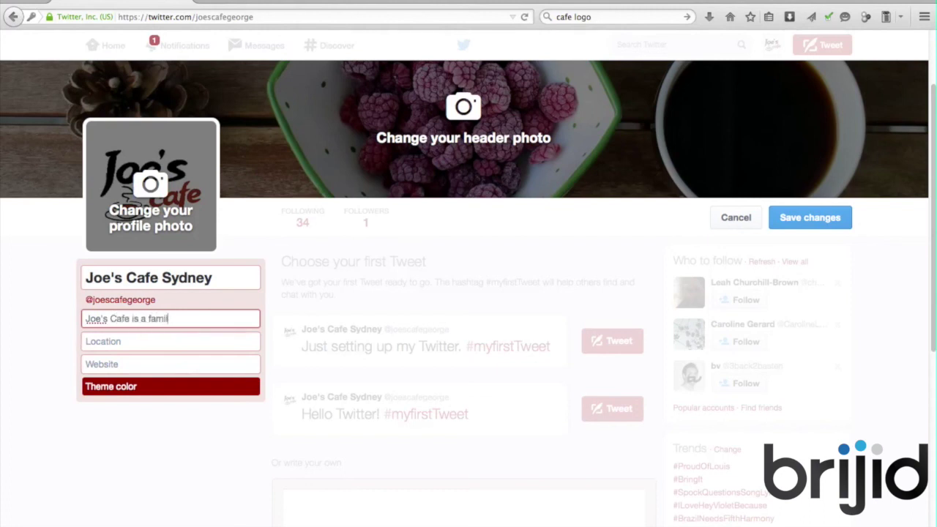
text(y run business in teh he)
key(BackSpace)
key(BackSpace)
key(BackSpace)
key(BackSpace)
key(BackSpace)
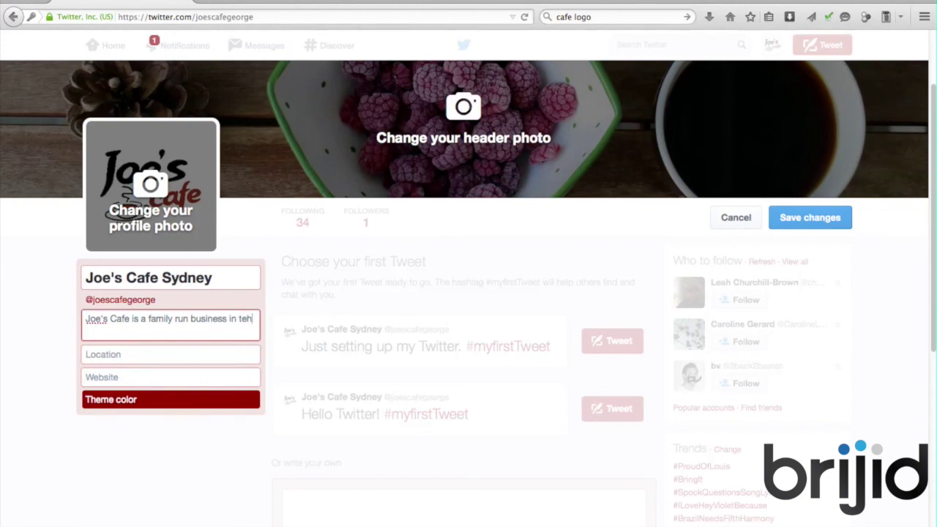
text(he heart of the city.)
click(148, 356)
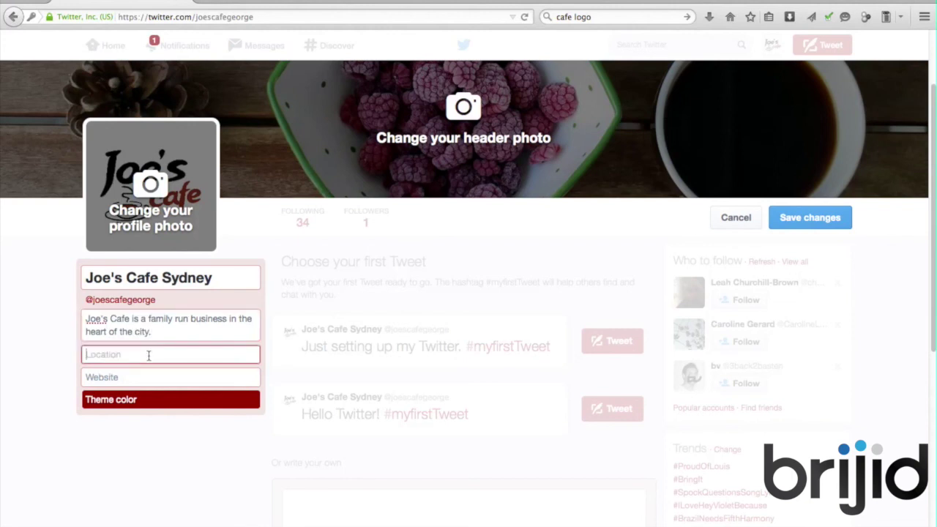
text(123 George St S)
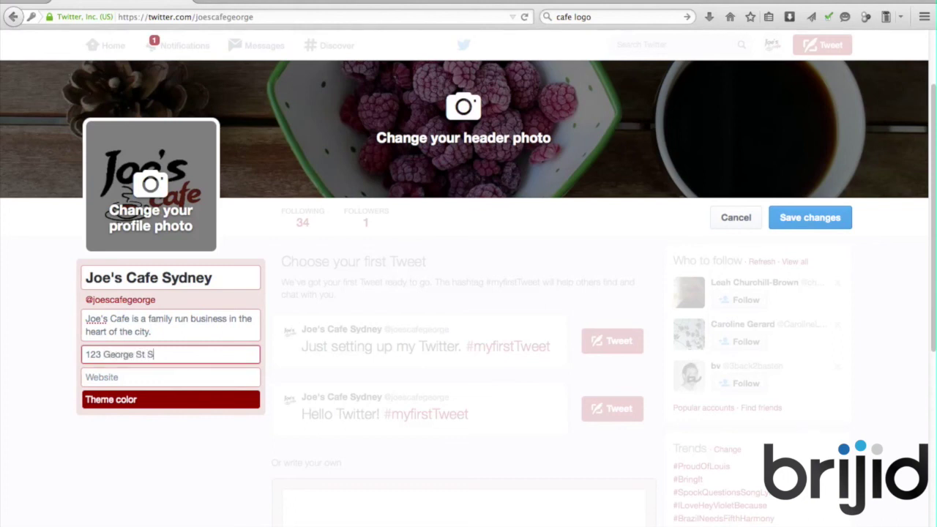
text(ydney NSW, 2000)
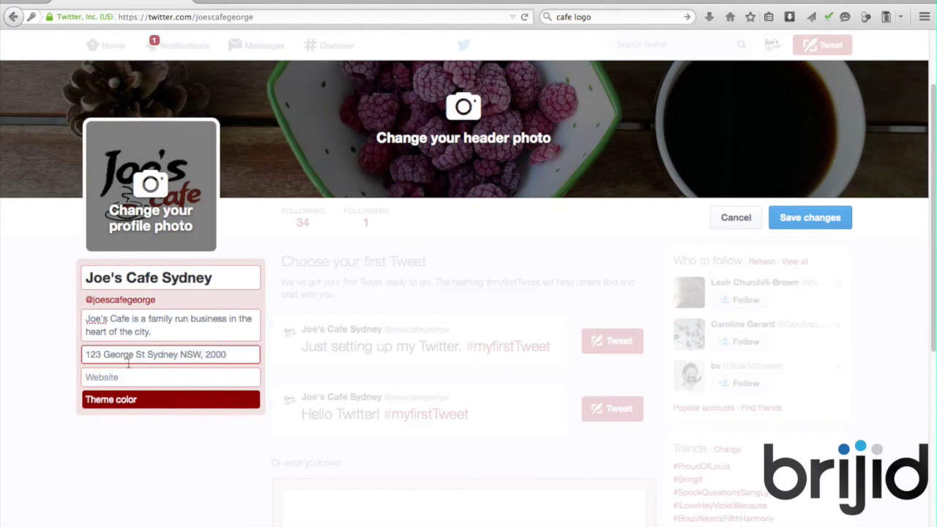
click(121, 378)
text(w)
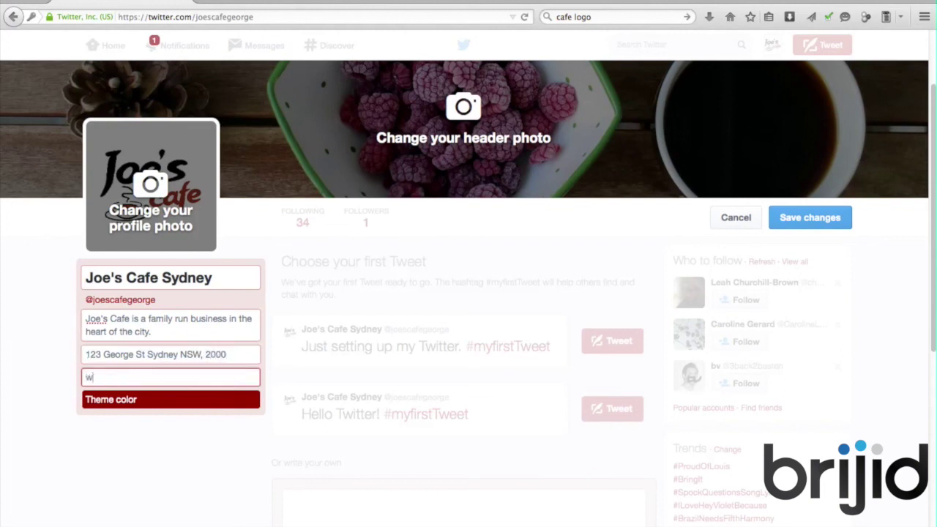
text(ww.joescafe.com)
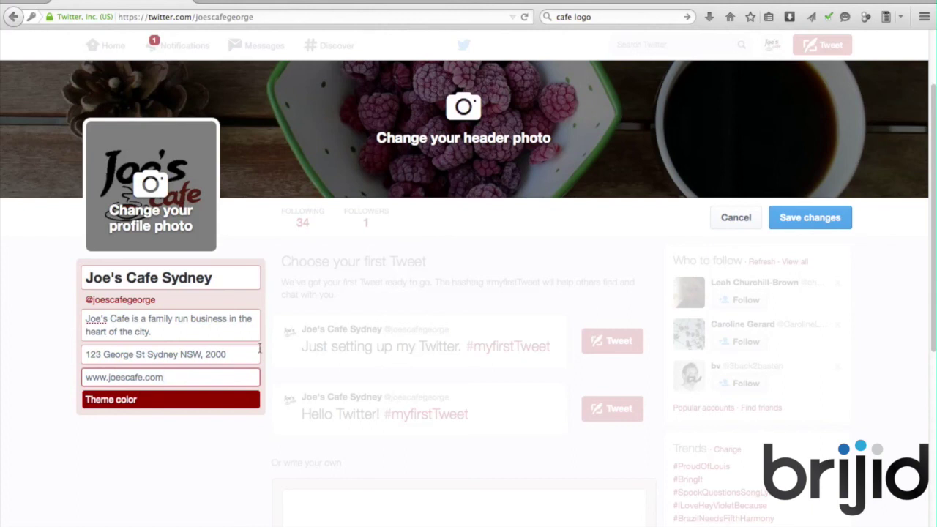
Save all the profile edits
click(775, 224)
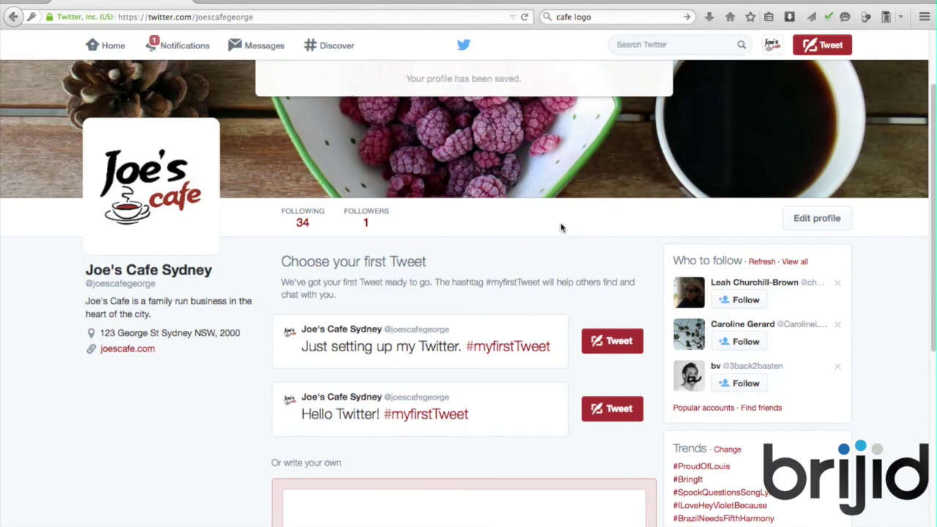
Scroll down and select the 'Or write your own' tweet box
scroll(560, 222, down, 3)
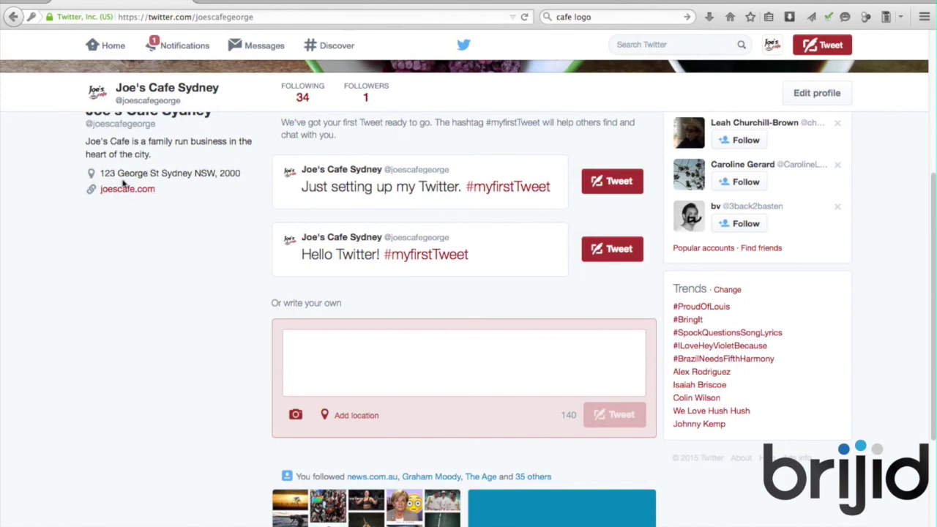
click(364, 349)
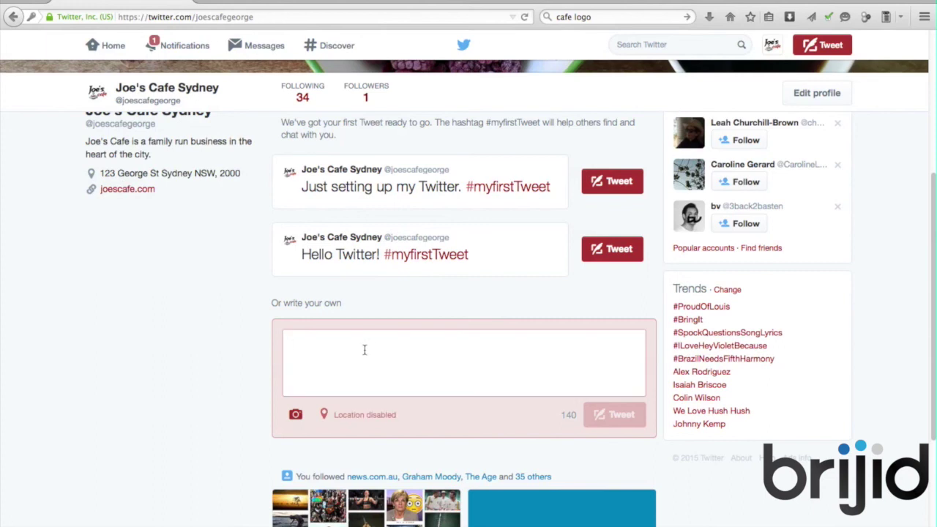
Post the tweet 'and that's twitter sorted :) #coffee #brijid'
text(and that')
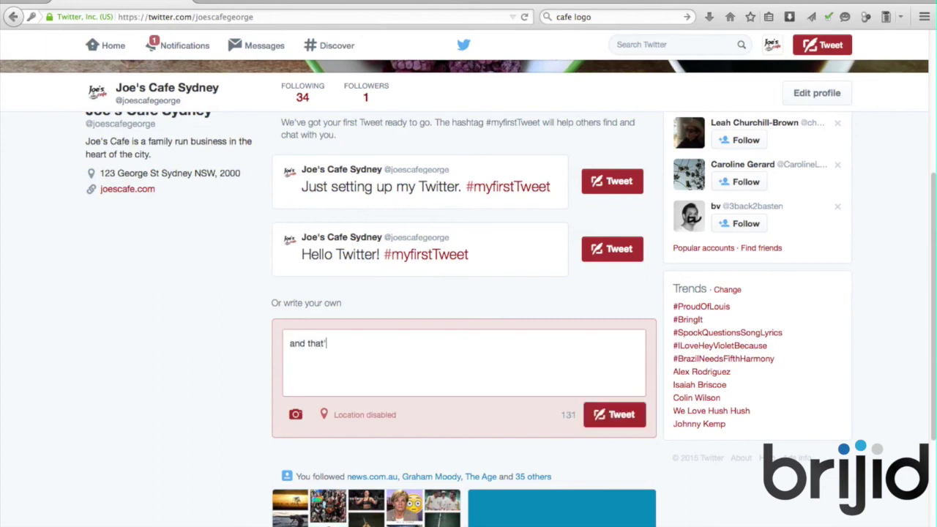
text(s twitter sorted :) #)
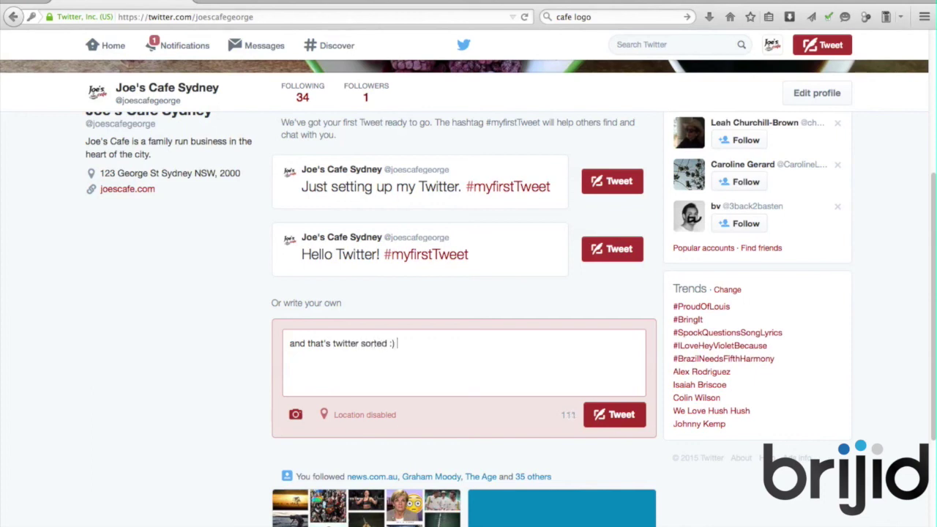
text(coffee #brijid)
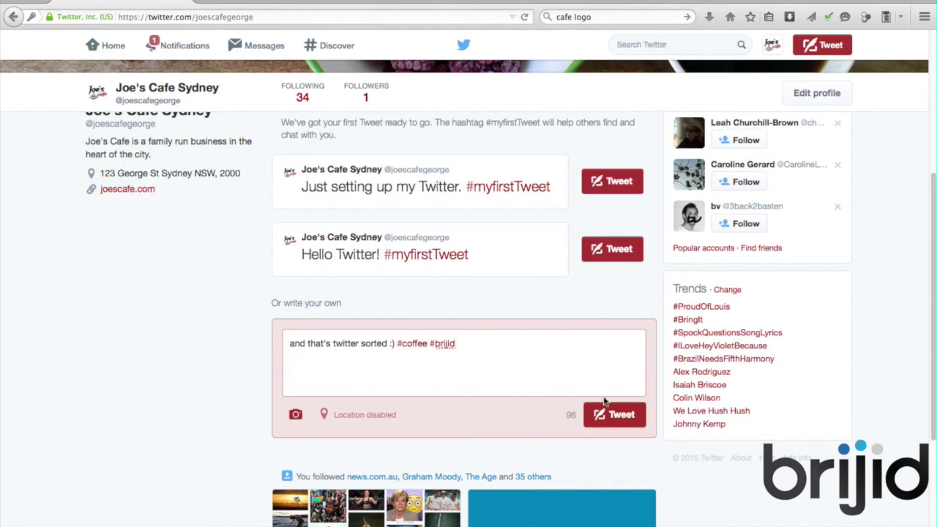
click(622, 415)
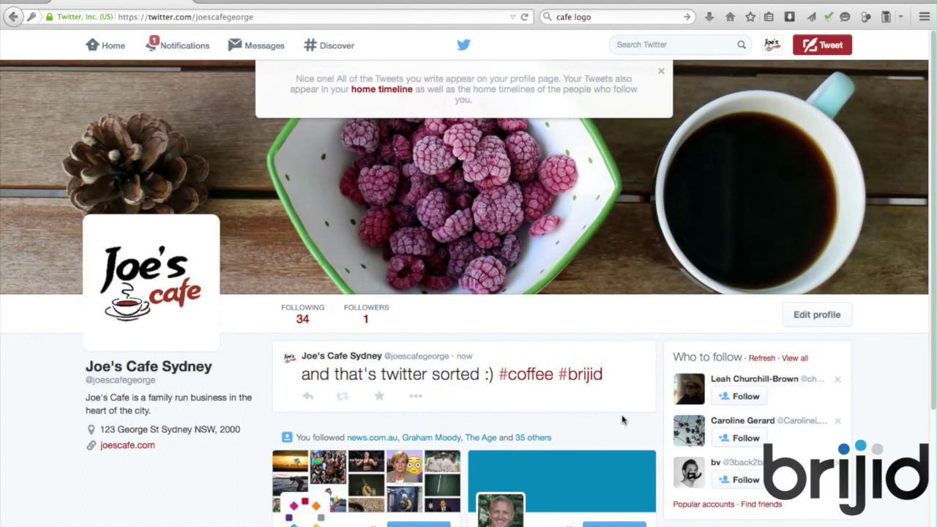